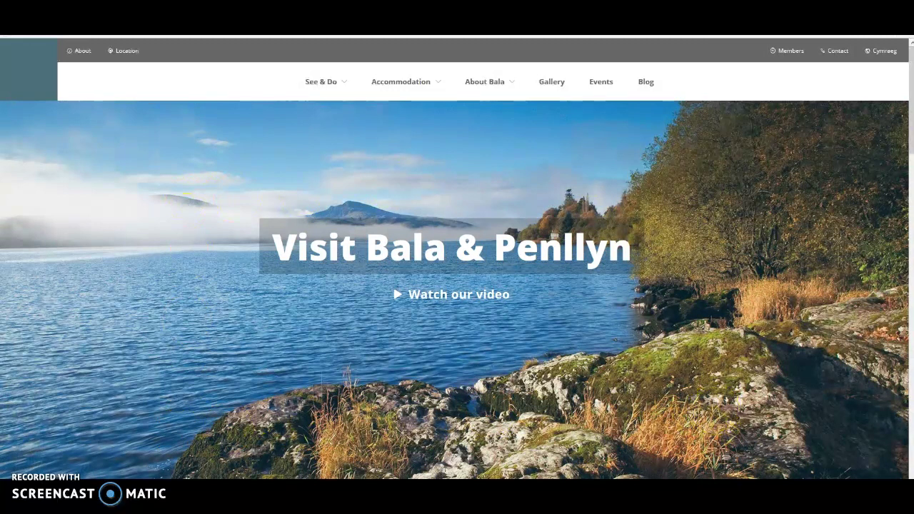
Switch to the ExpressionEngine control panel in Chrome to view its overview, and return to the Visit Bala site in Firefox
mouse_move(50, 507)
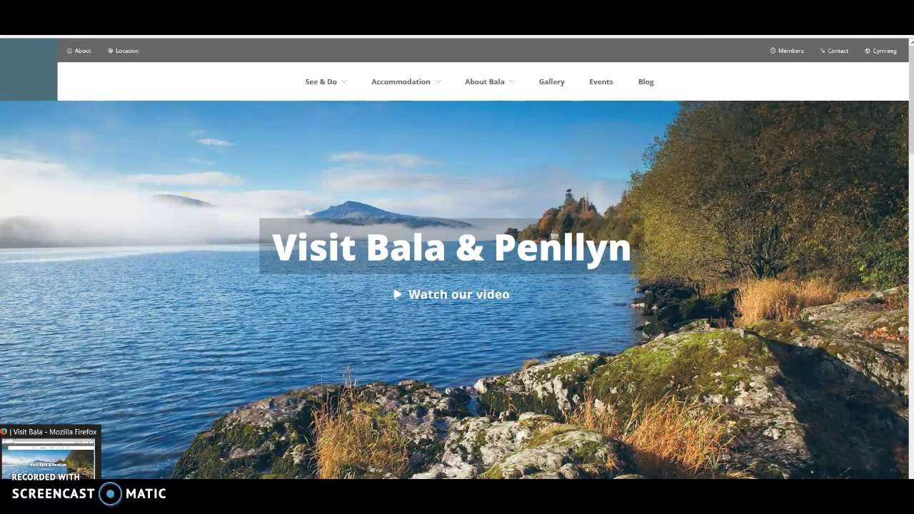
left_click(50, 508)
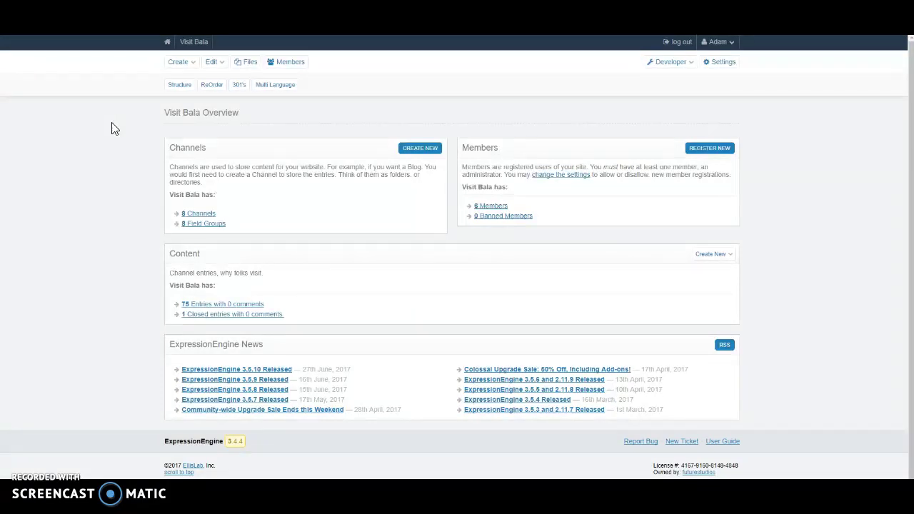
mouse_move(48, 511)
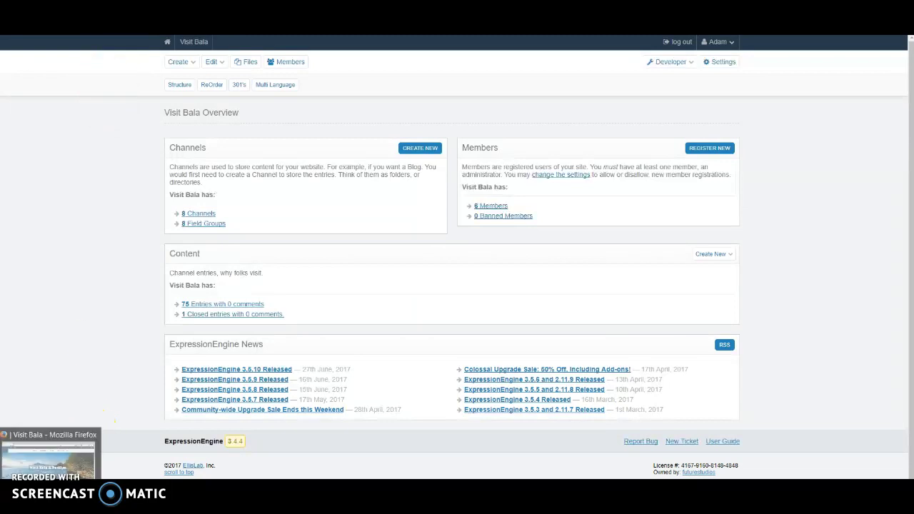
left_click(48, 461)
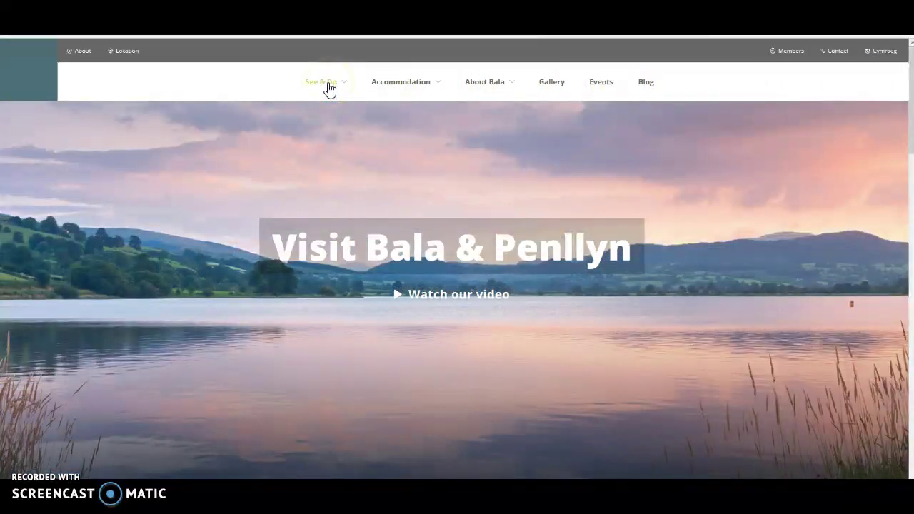
Open the See & Do section of the site and browse through its carousel of categories
left_click(329, 85)
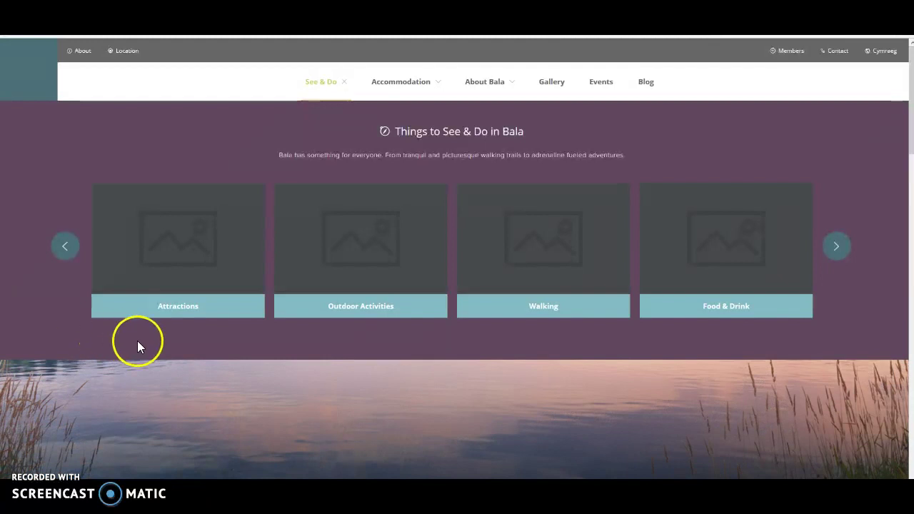
left_click(840, 249)
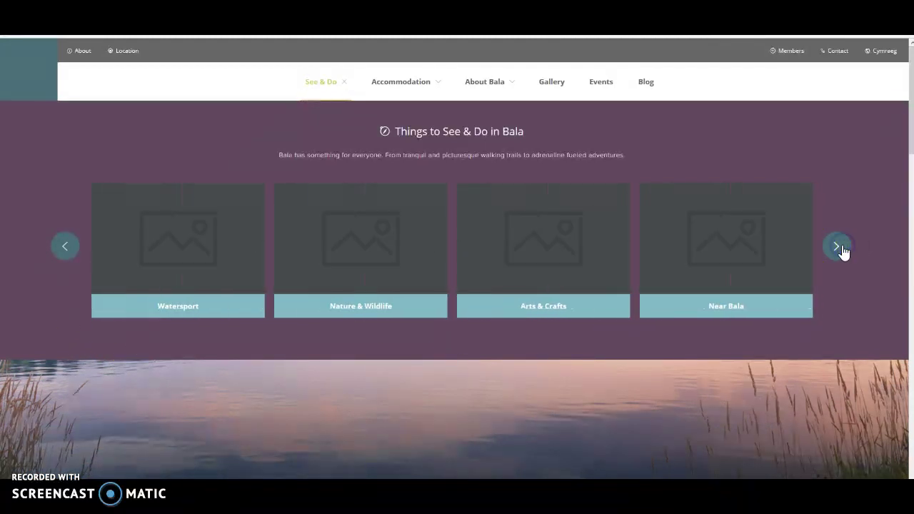
left_click(836, 248)
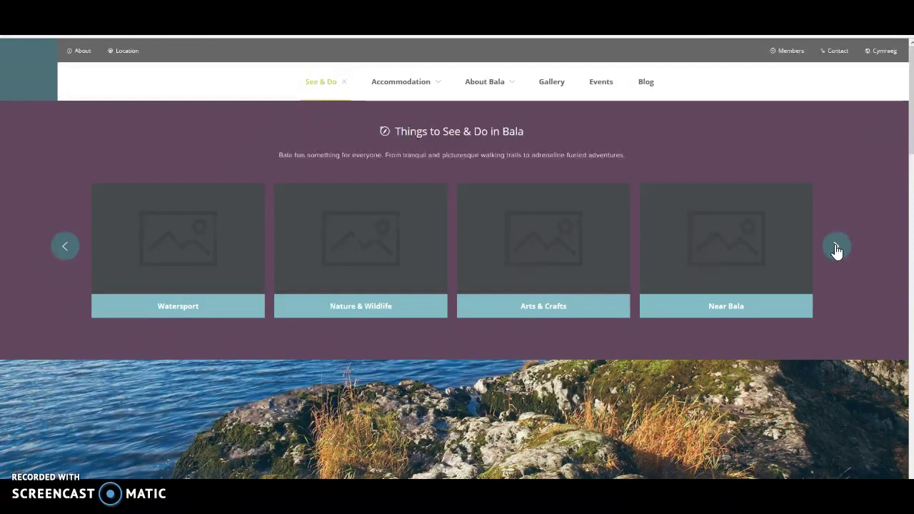
left_click(837, 248)
left_click(65, 248)
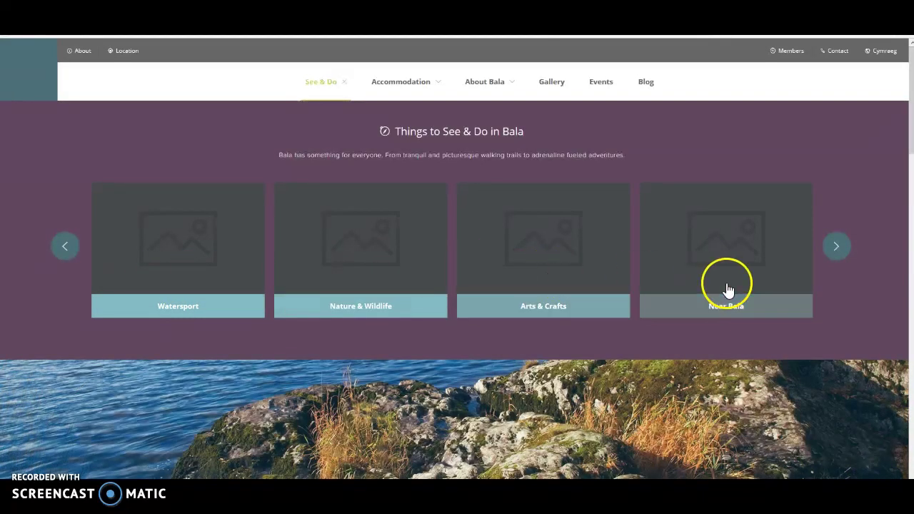
left_click(835, 255)
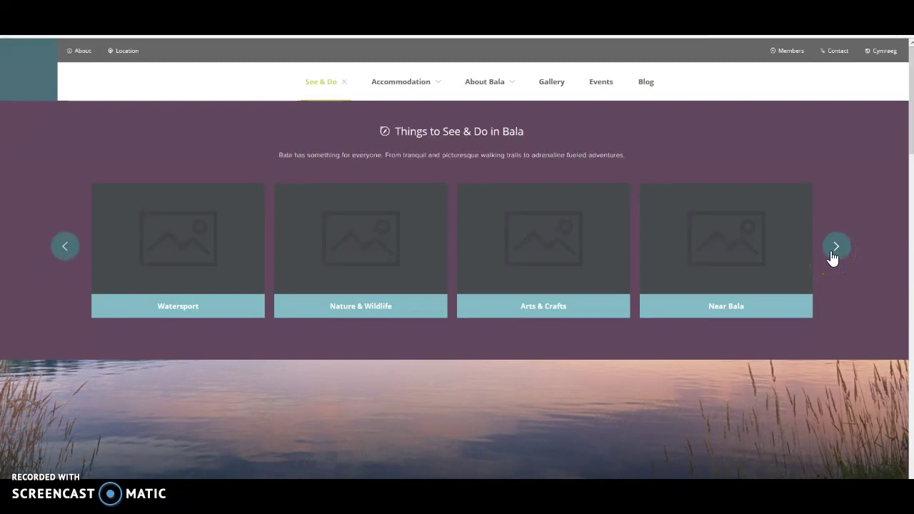
left_click(836, 250)
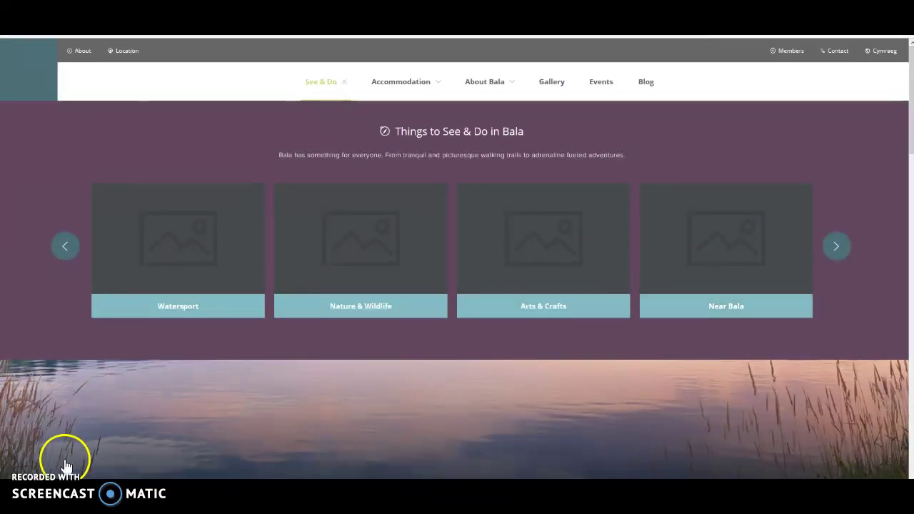
Switch to the ExpressionEngine control panel in Chrome and open the category groups in Channel Manager
mouse_move(50, 511)
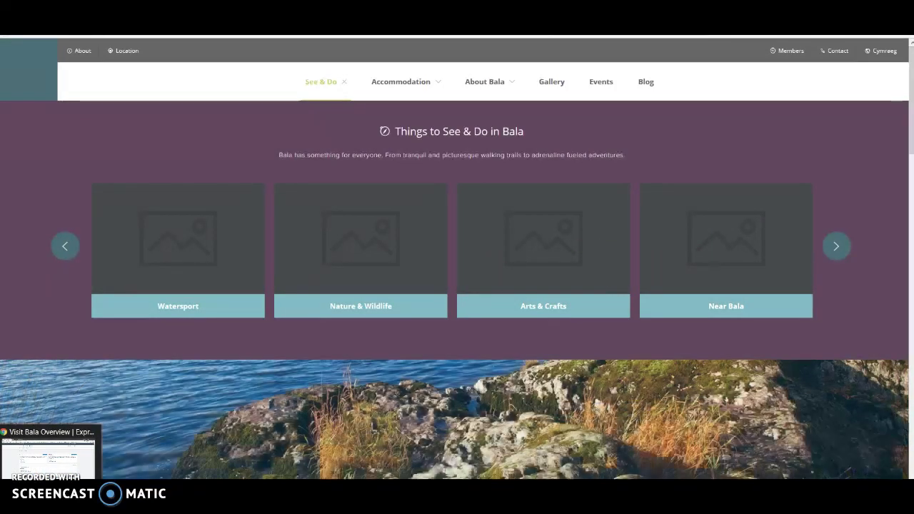
left_click(48, 451)
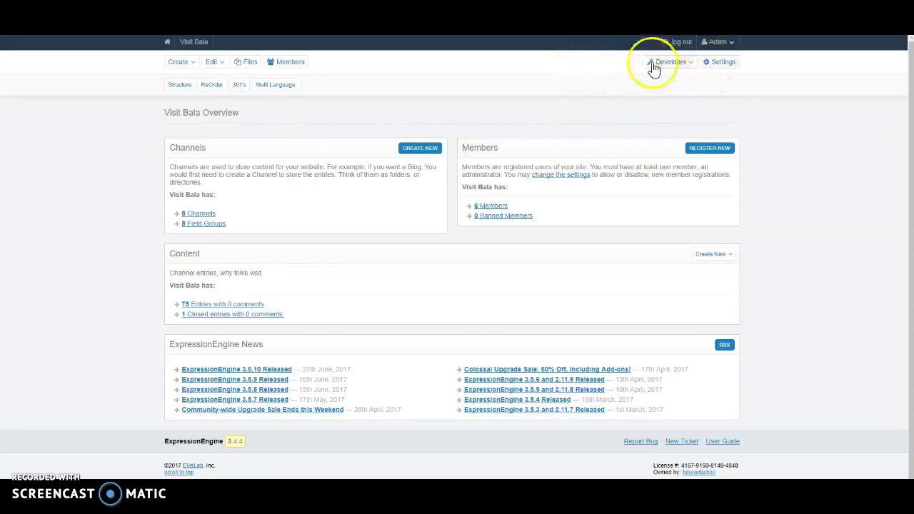
left_click(690, 68)
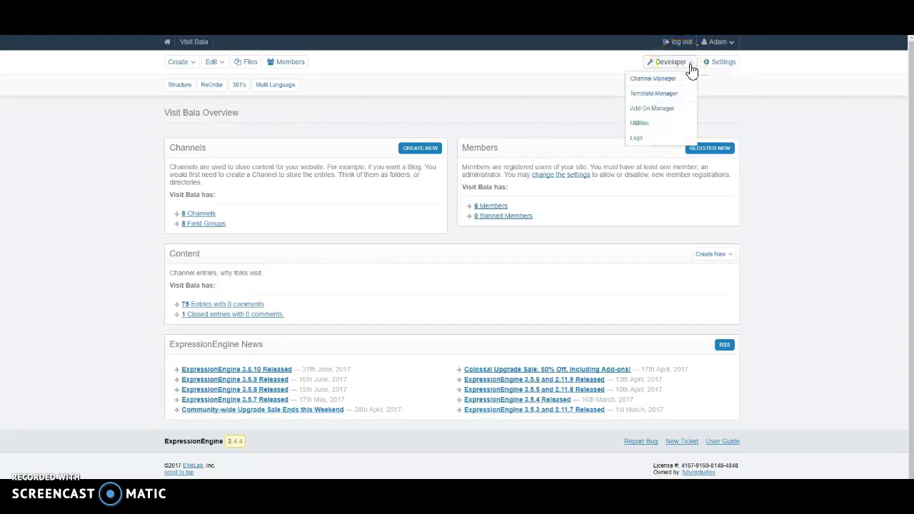
left_click(647, 84)
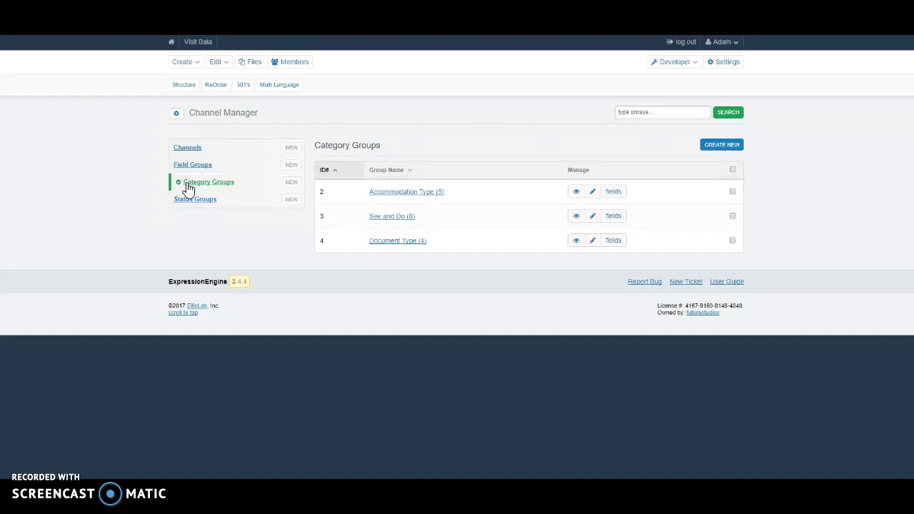
Check the See & Do carousel on the site in Firefox, and open the See and Do category group in the control panel in Chrome
left_click(98, 413)
left_click(43, 454)
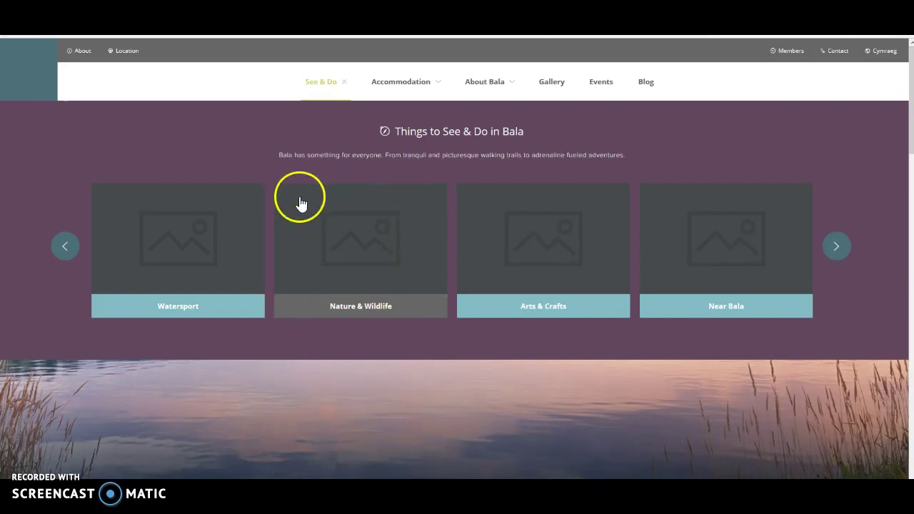
key("alt+Tab")
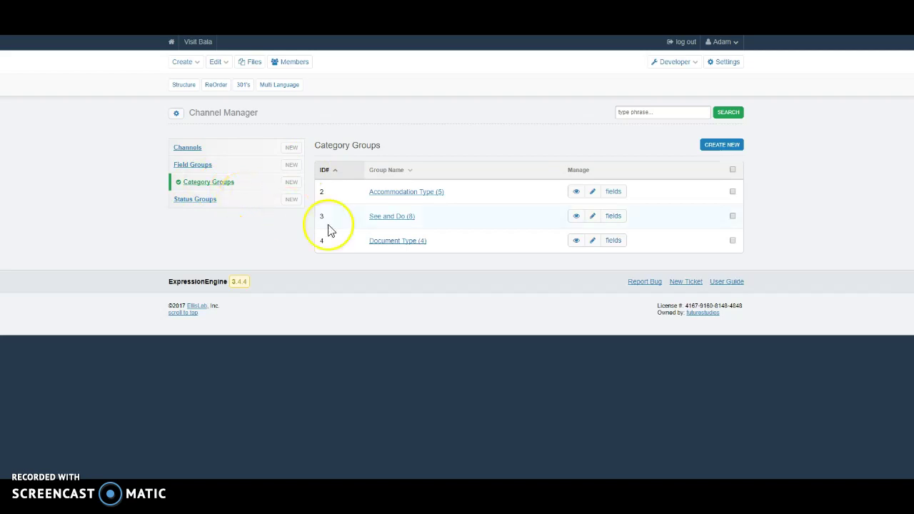
left_click(394, 224)
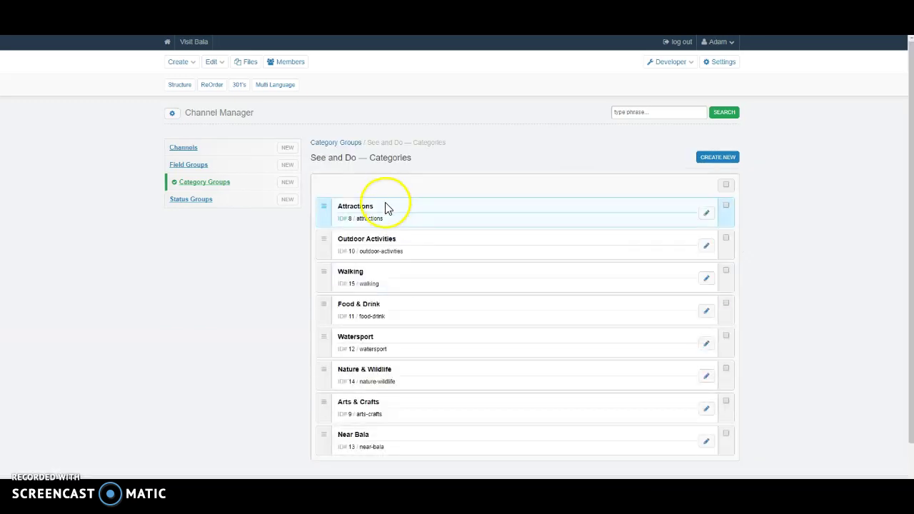
scroll(384, 205, "down", 1)
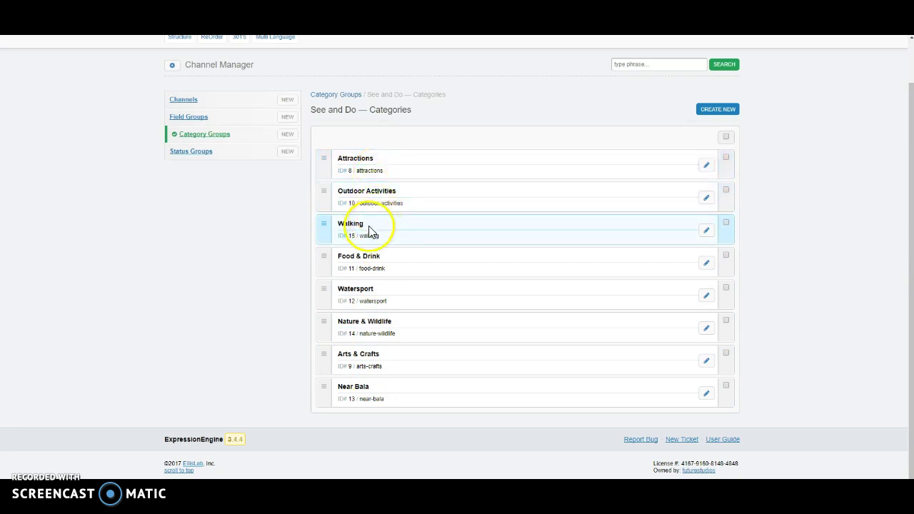
Compare the first set of See & Do carousel tiles on the site in Firefox with the control panel's category list
key("ctrl+Tab")
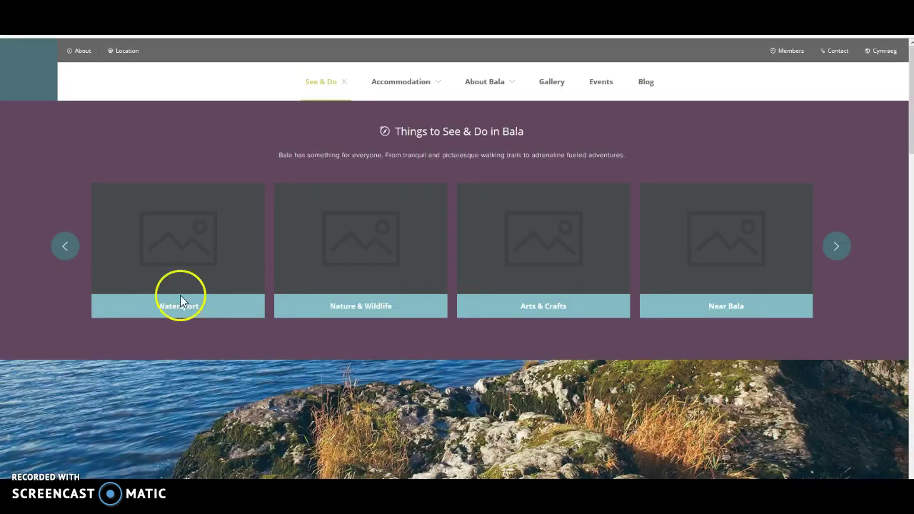
left_click(70, 250)
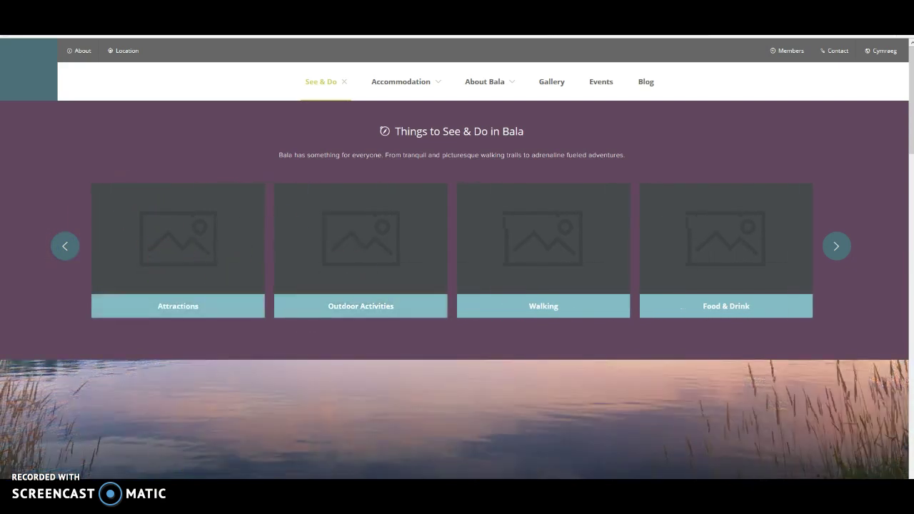
key("ctrl+Tab")
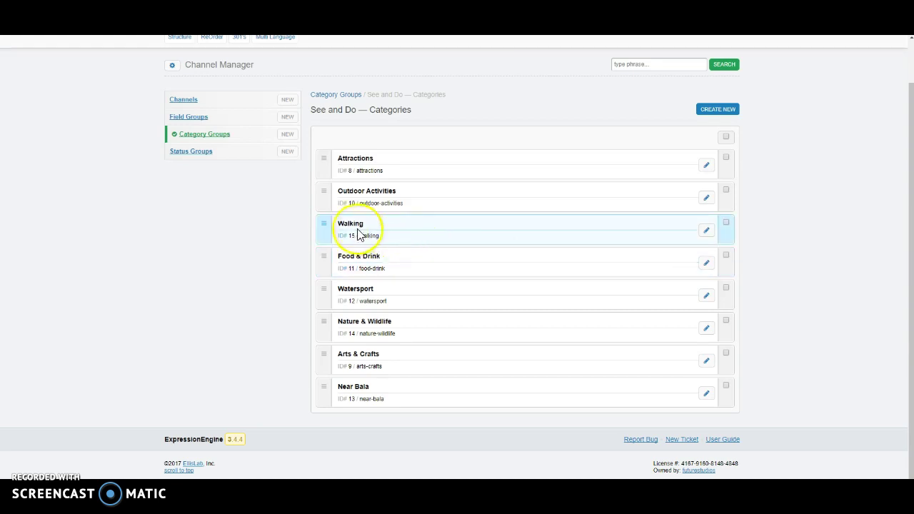
Open the Walking category for editing and look over its fields
left_click(707, 235)
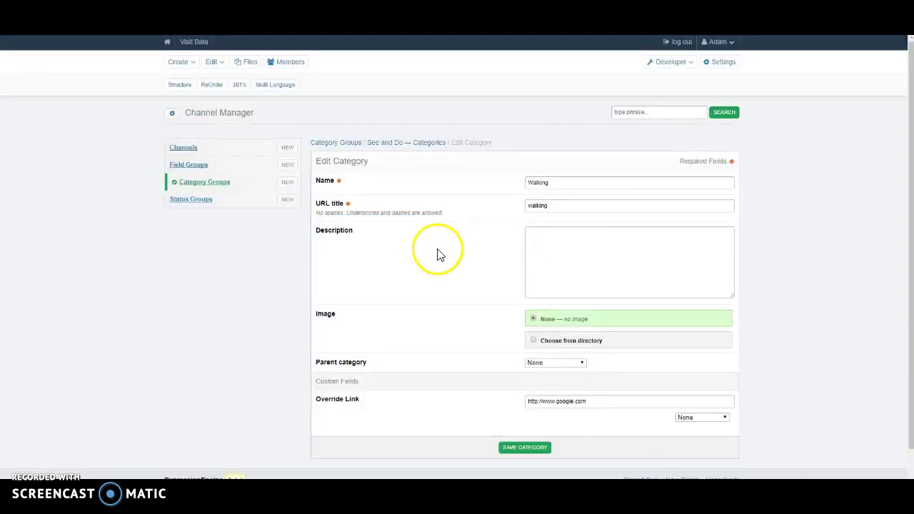
scroll(468, 243, "down", 1)
scroll(468, 244, "up", 1)
scroll(468, 243, "down", 1)
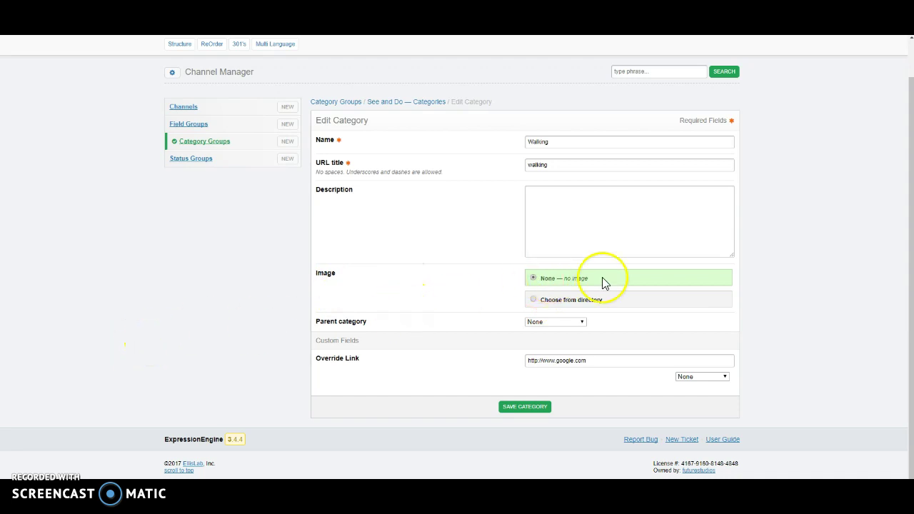
Set the Walking category's image from the file directory, using thumbnail view and picking the hiker on a grassy hillside on page 3
left_click(536, 304)
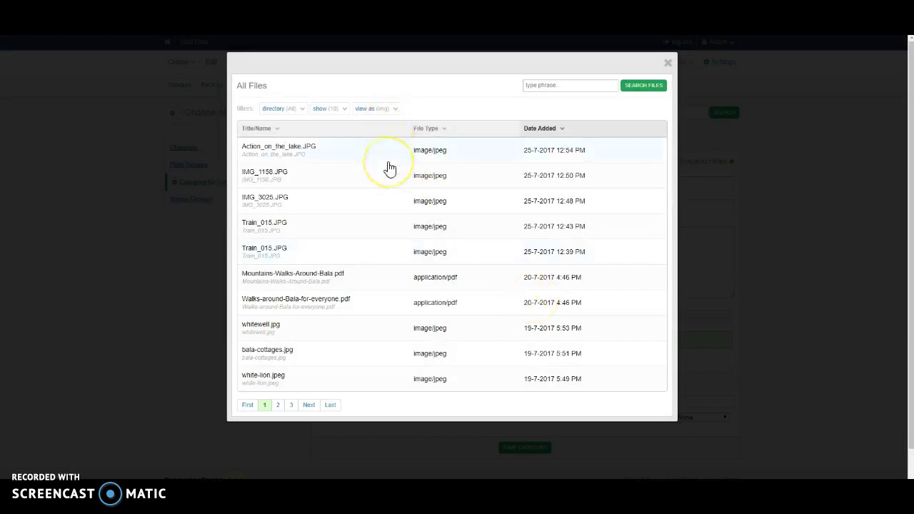
left_click(380, 110)
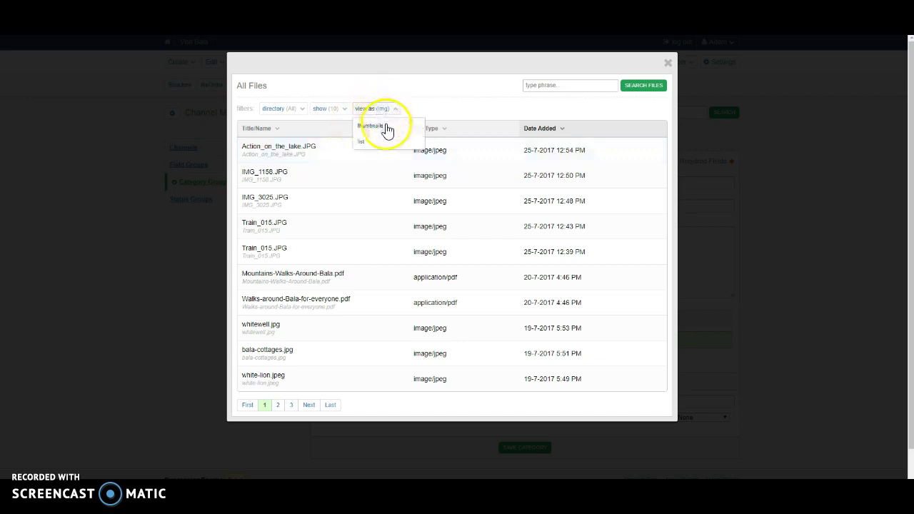
left_click(383, 125)
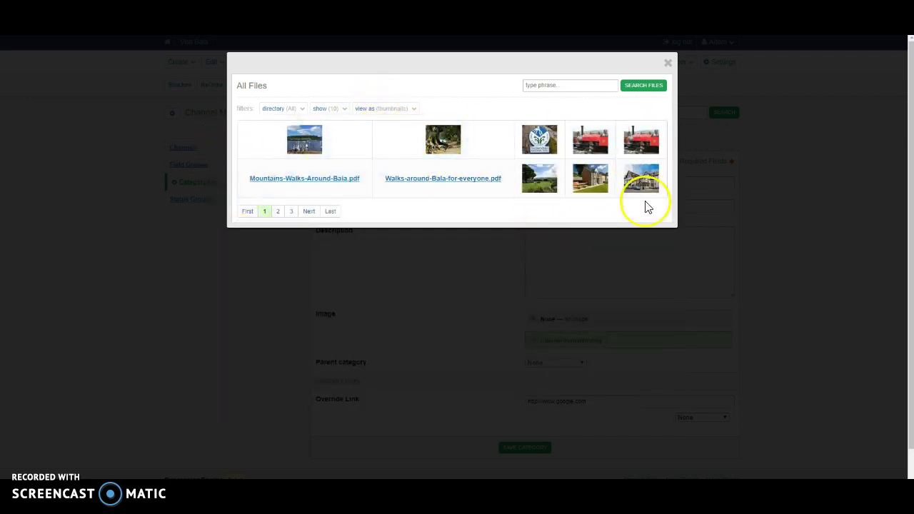
scroll(315, 172, "down", 1)
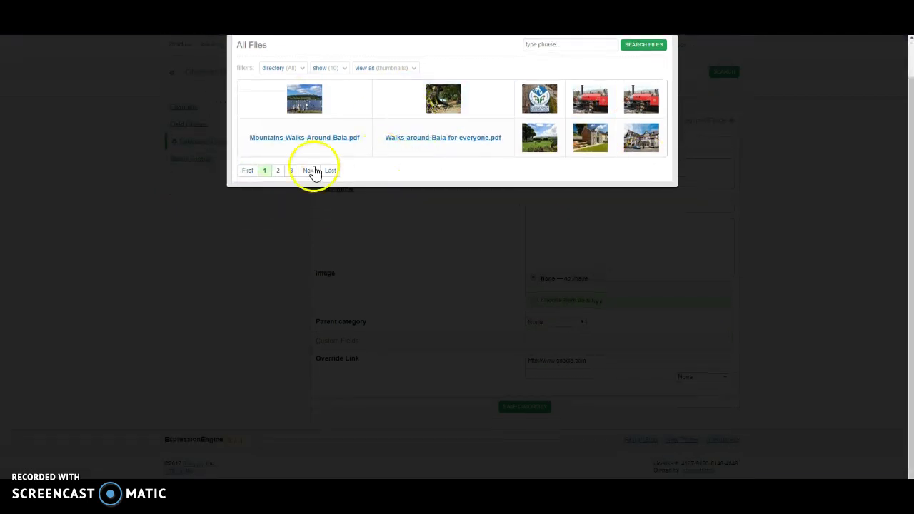
left_click(278, 171)
scroll(486, 178, "up", 1)
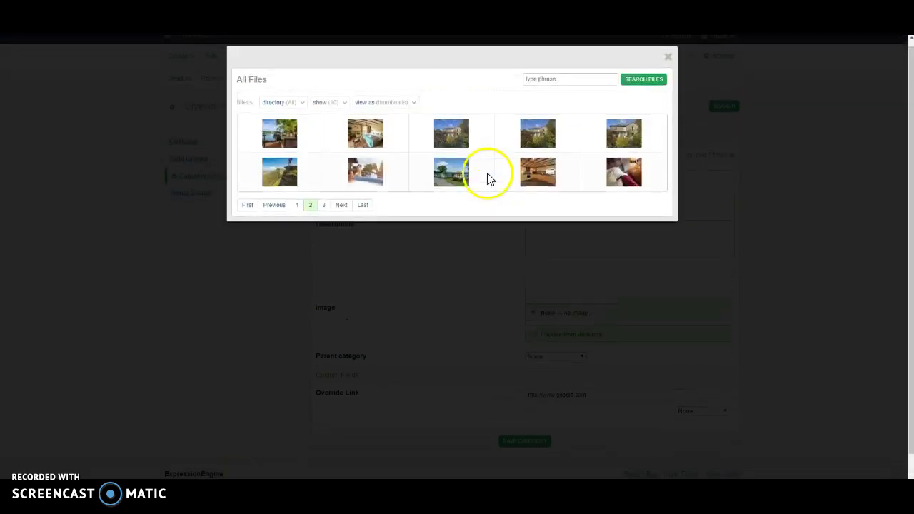
left_click(324, 214)
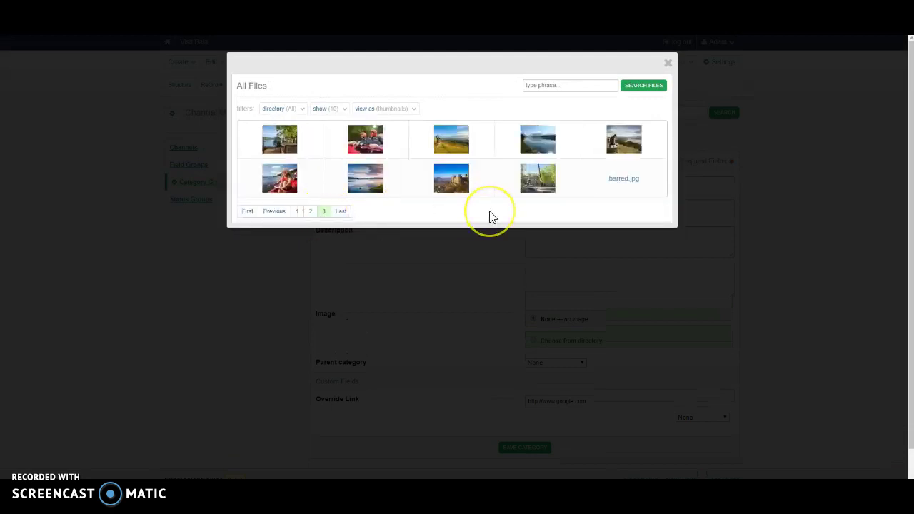
left_click(449, 143)
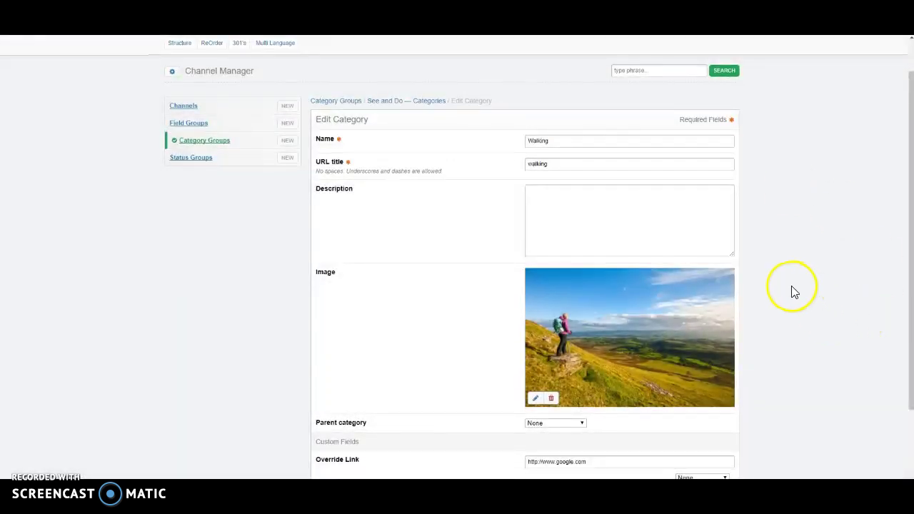
Review the Walking category's form against the Walking tile on the site in Firefox, and return to the form in Chrome
scroll(795, 292, "down", 3)
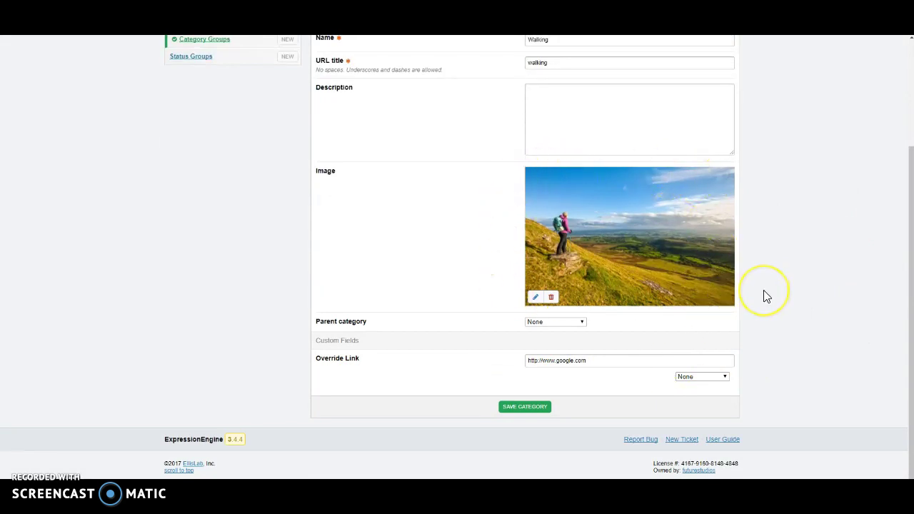
scroll(764, 291, "up", 3)
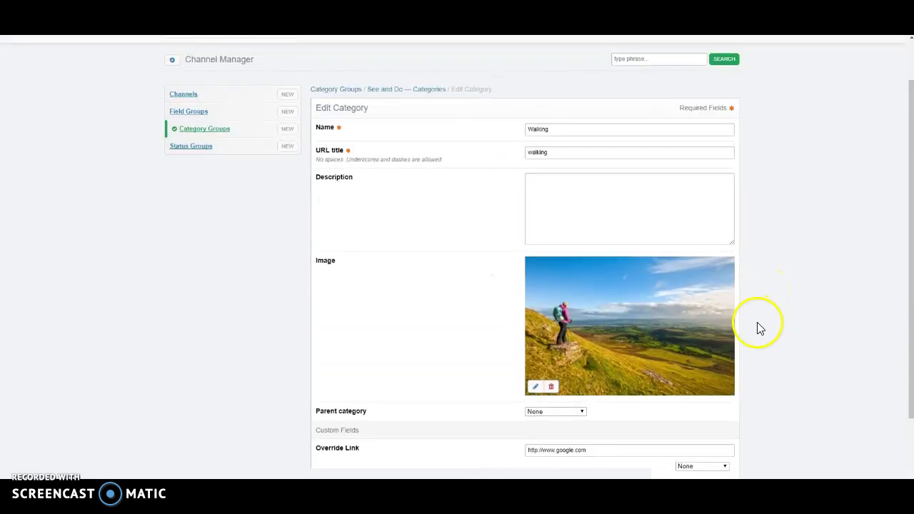
scroll(761, 328, "down", 3)
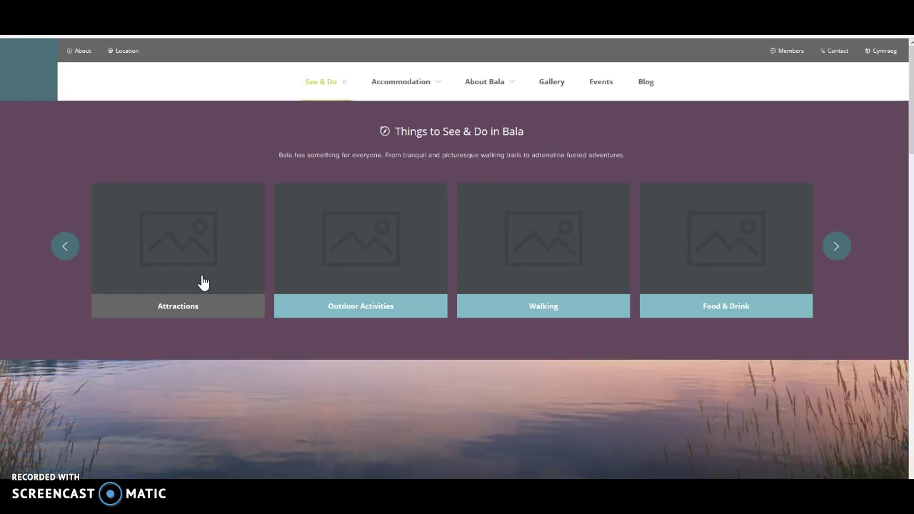
left_click(548, 268)
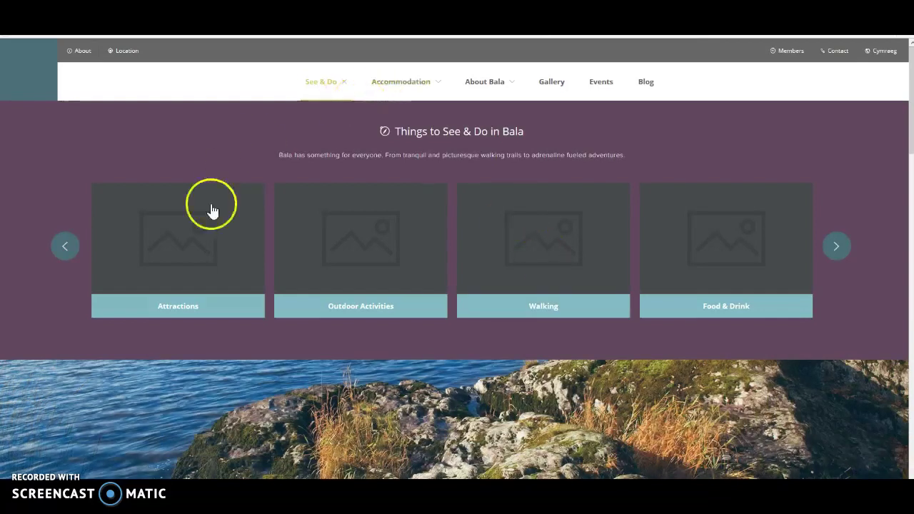
key("alt+Tab")
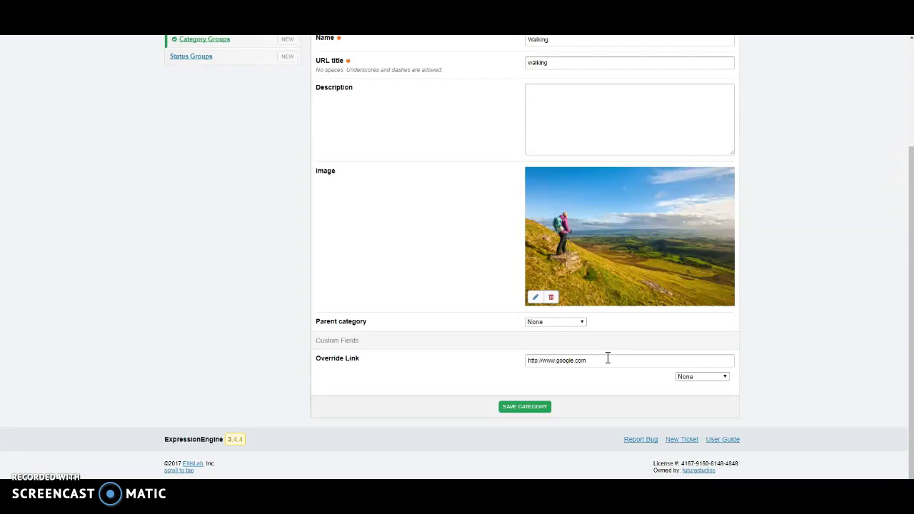
Look over the Walking category's fields and highlight the address in its override link
scroll(517, 285, "up", 2)
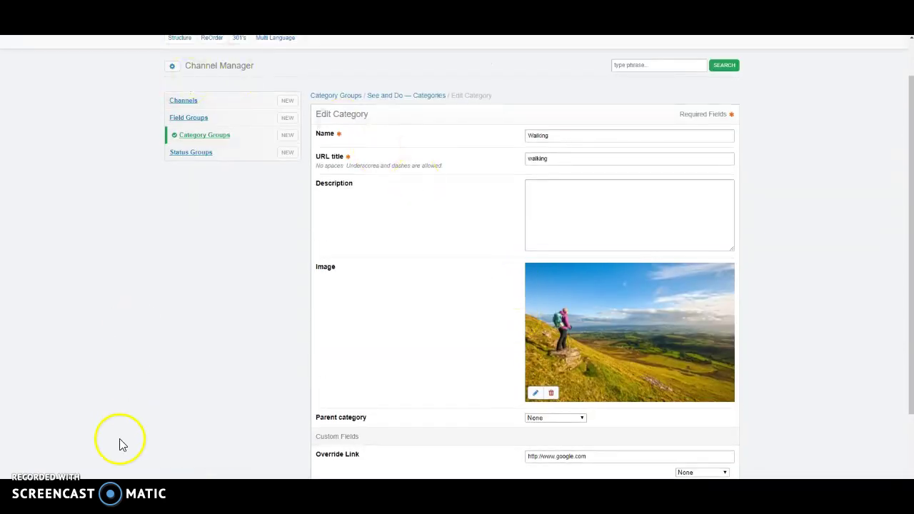
scroll(464, 447, "down", 2)
left_click_drag(597, 362, 521, 367)
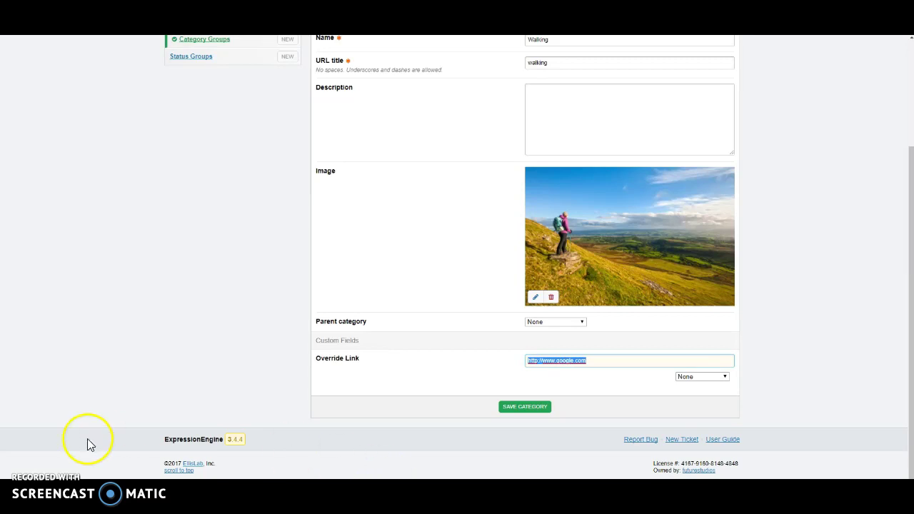
Review both sets of See & Do carousel tiles on the site in Firefox and return to the Walking category form in Chrome
left_click(50, 457)
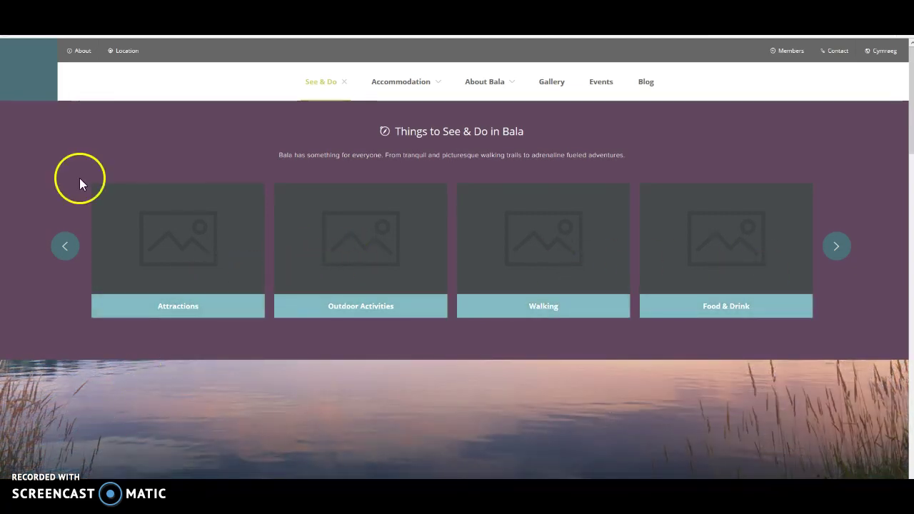
mouse_move(50, 504)
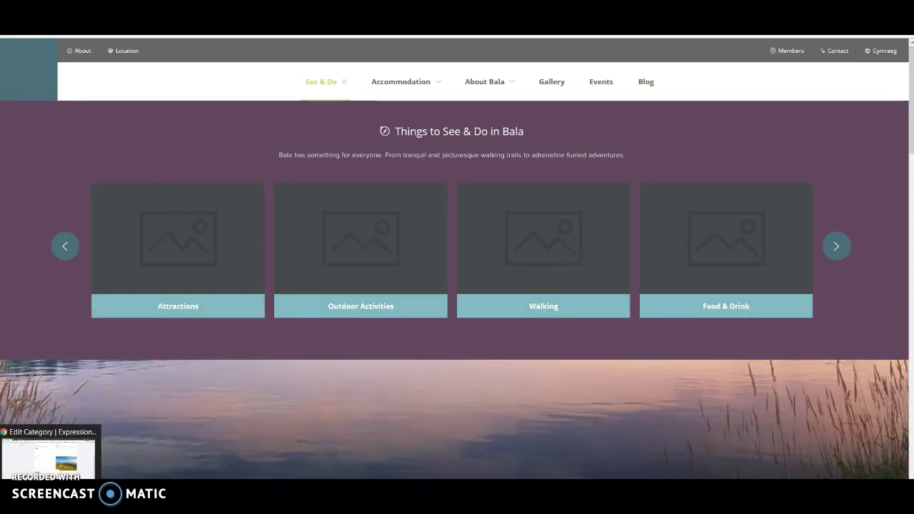
left_click(845, 243)
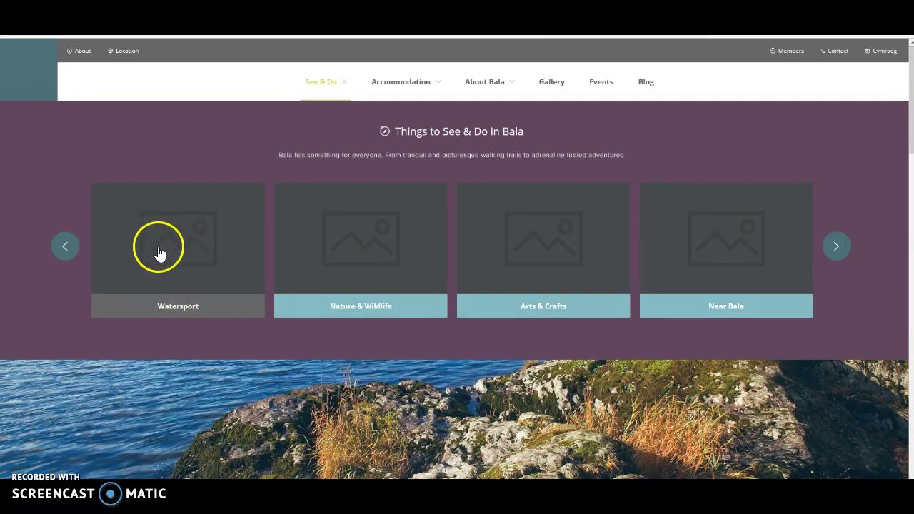
left_click(64, 248)
left_click(548, 279)
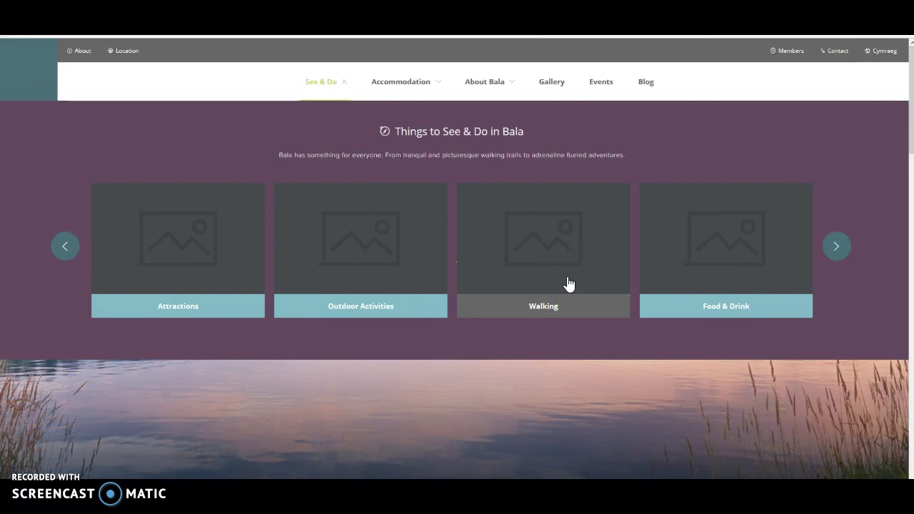
left_click(108, 422)
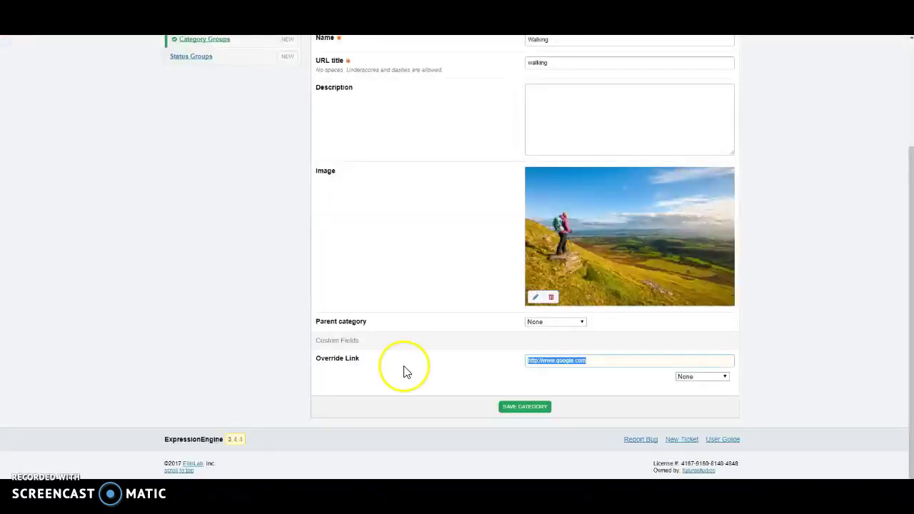
Save the Walking category with its image and override link
left_click(656, 360)
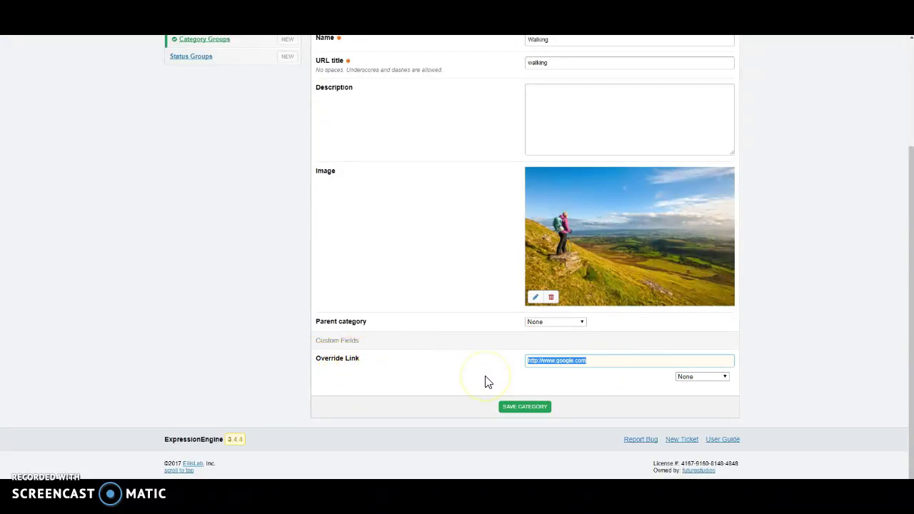
left_click(512, 409)
left_click(532, 413)
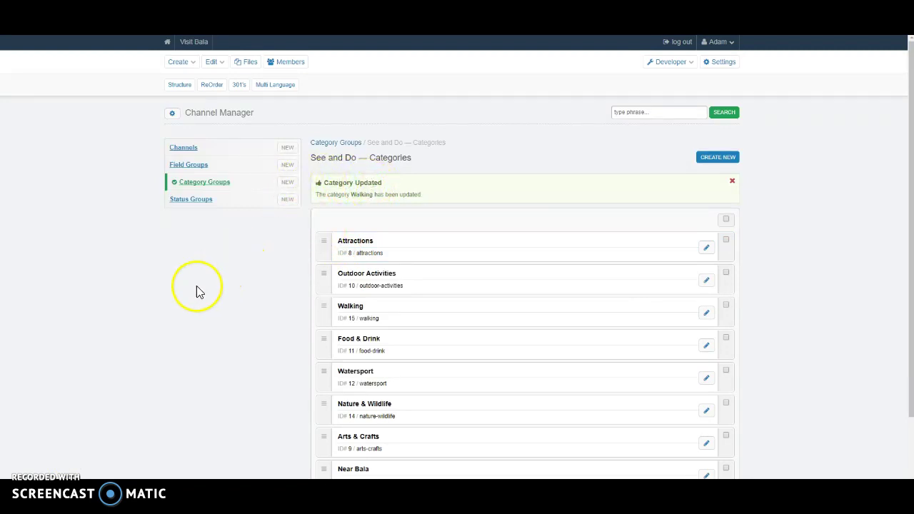
Switch to Firefox and examine the Walking tile's image among the See & Do menu tiles on the site
mouse_move(50, 500)
left_click(50, 458)
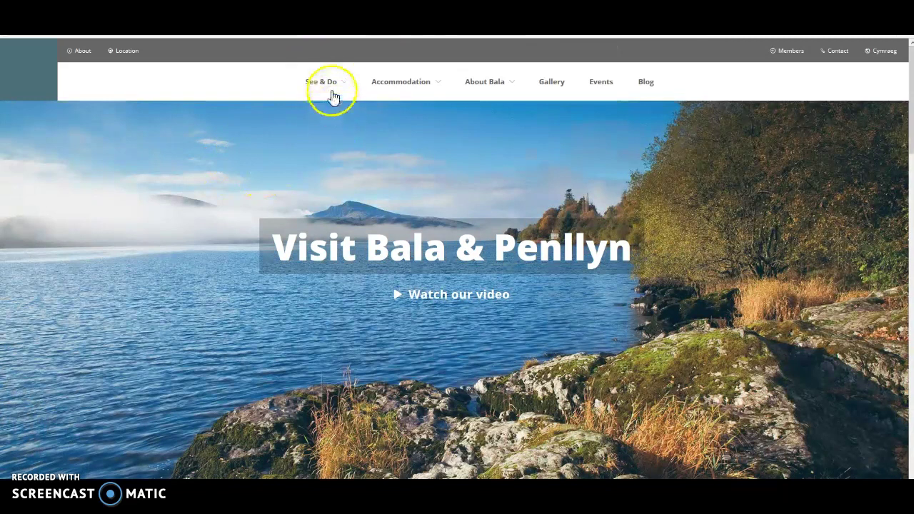
left_click(333, 87)
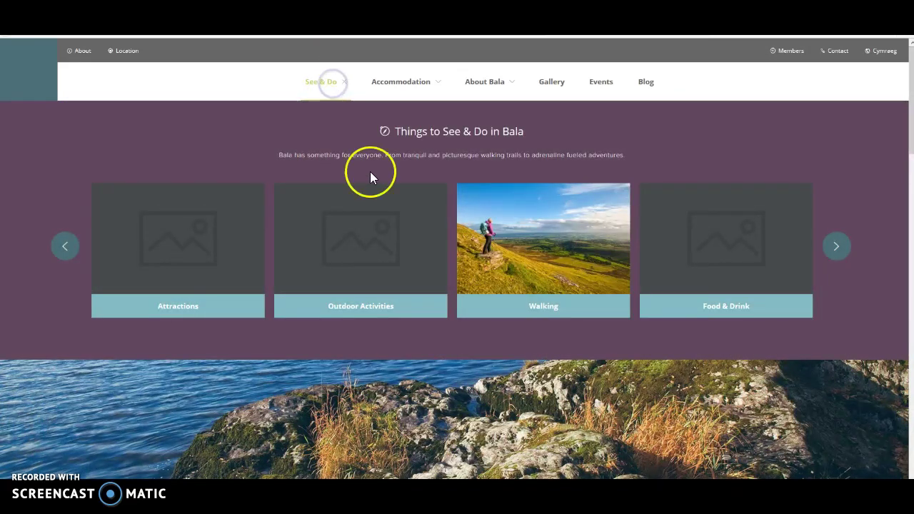
left_click(554, 249)
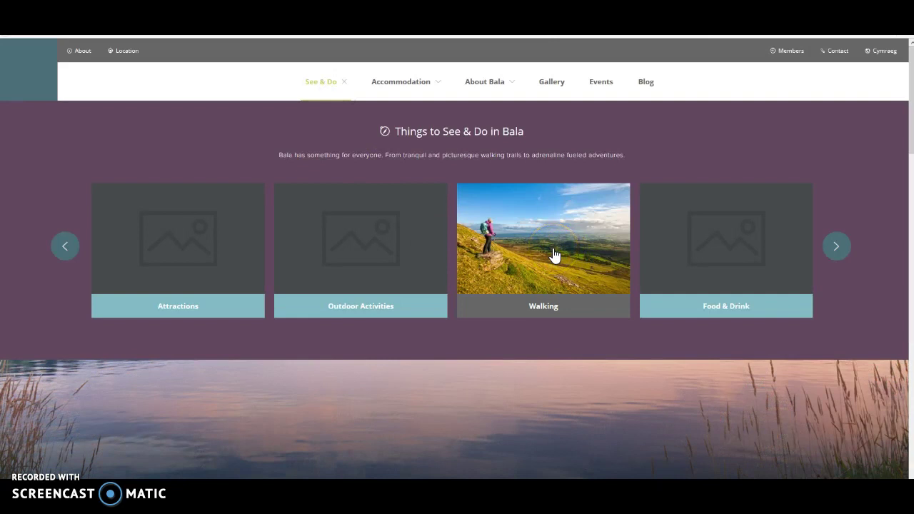
left_click(366, 243)
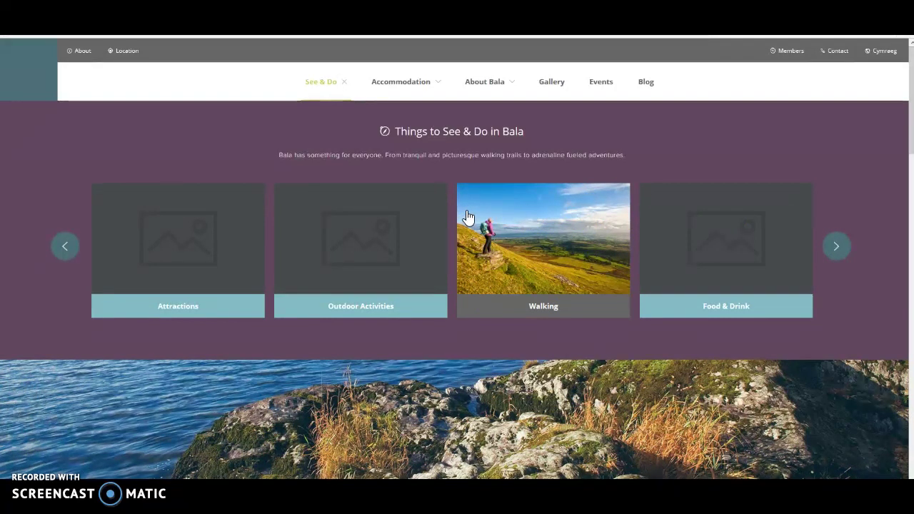
left_click(475, 206)
left_click(204, 218)
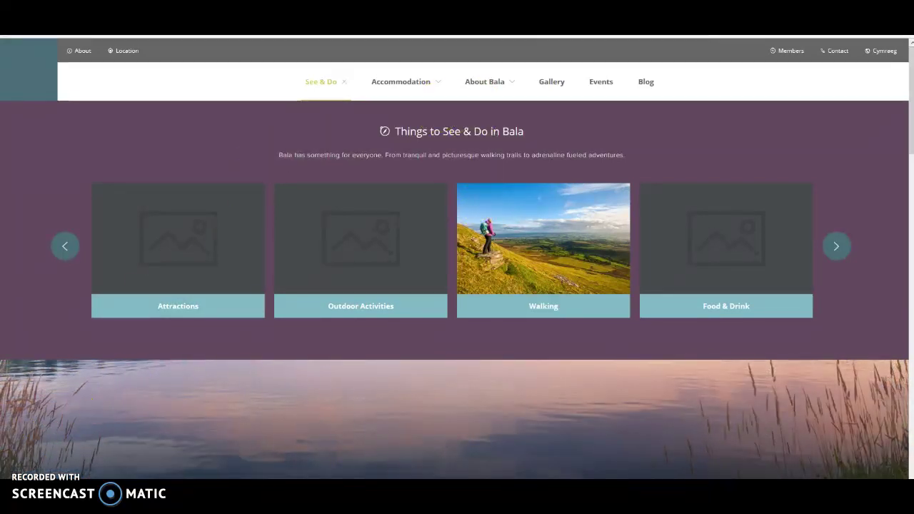
left_click(388, 170)
left_click(421, 147)
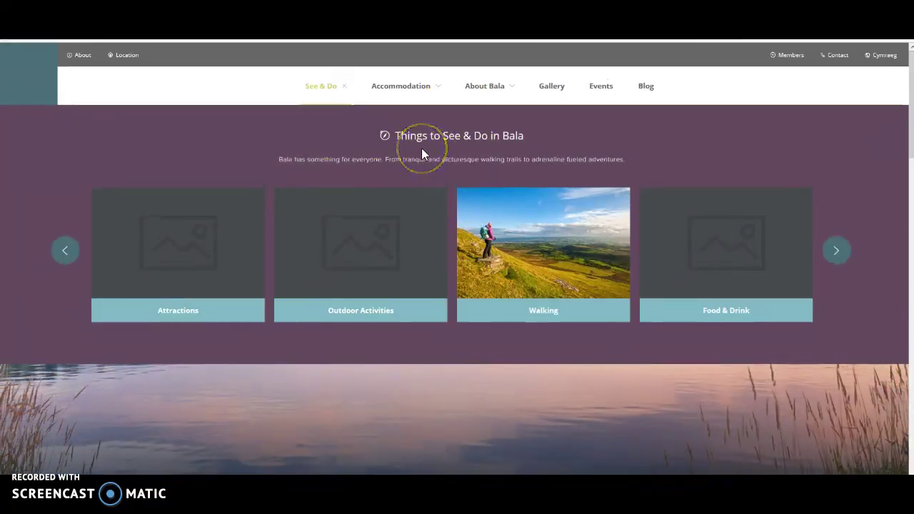
left_click(438, 145)
left_click(225, 143)
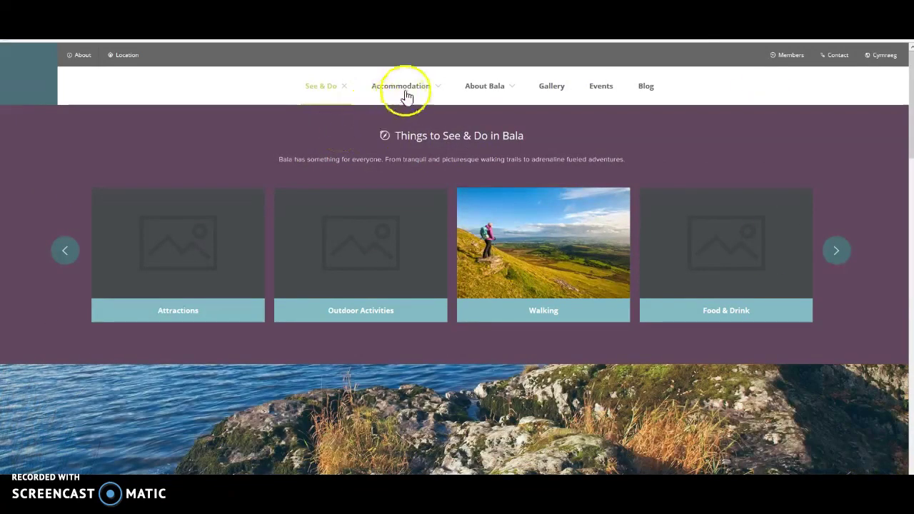
View the site's Accommodation menu, then open the Bed & Breakfast category from the Accommodation Type group in Chrome and look over its fields
left_click(430, 84)
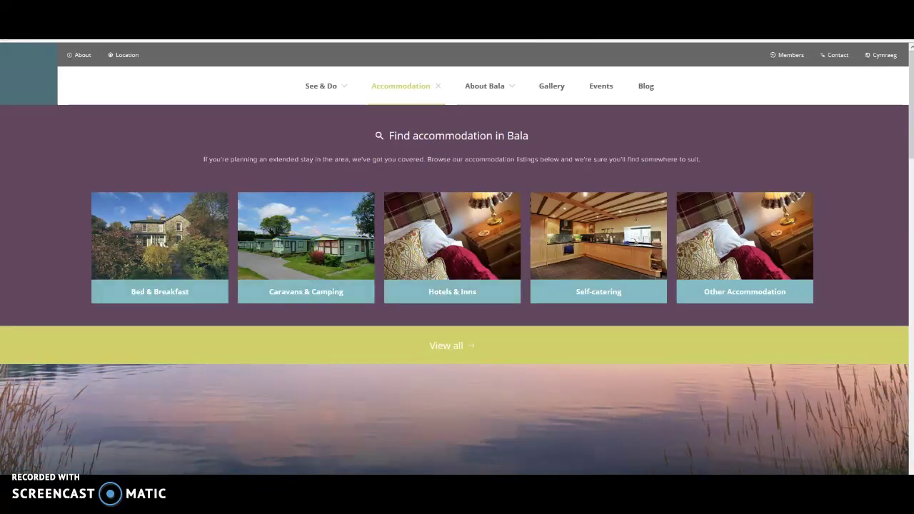
key("alt+Tab")
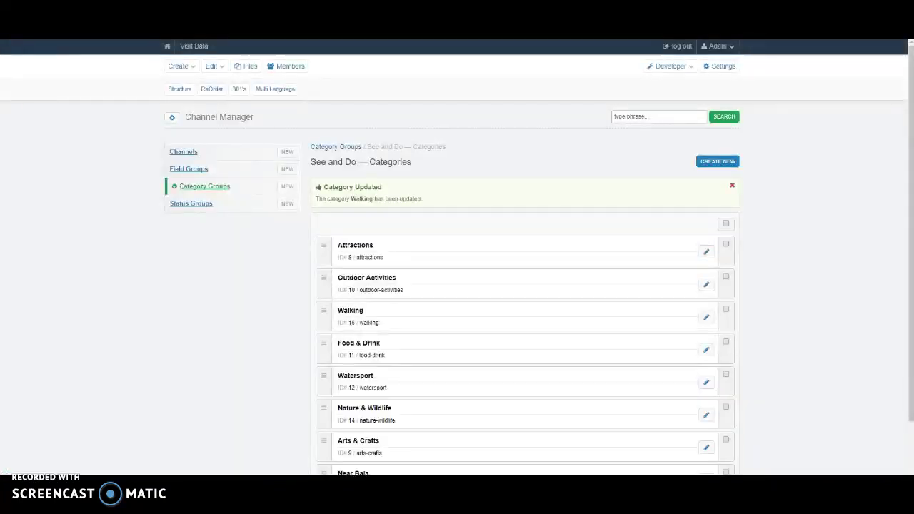
left_click(208, 189)
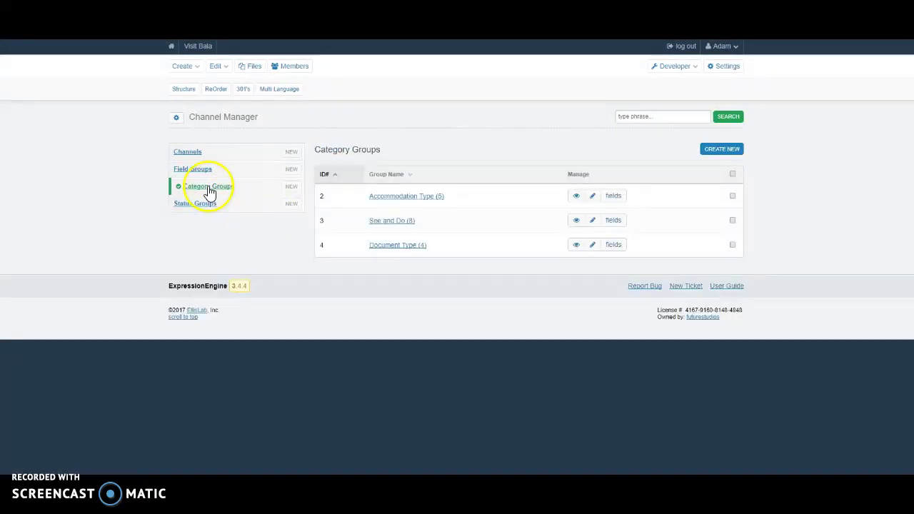
left_click(410, 200)
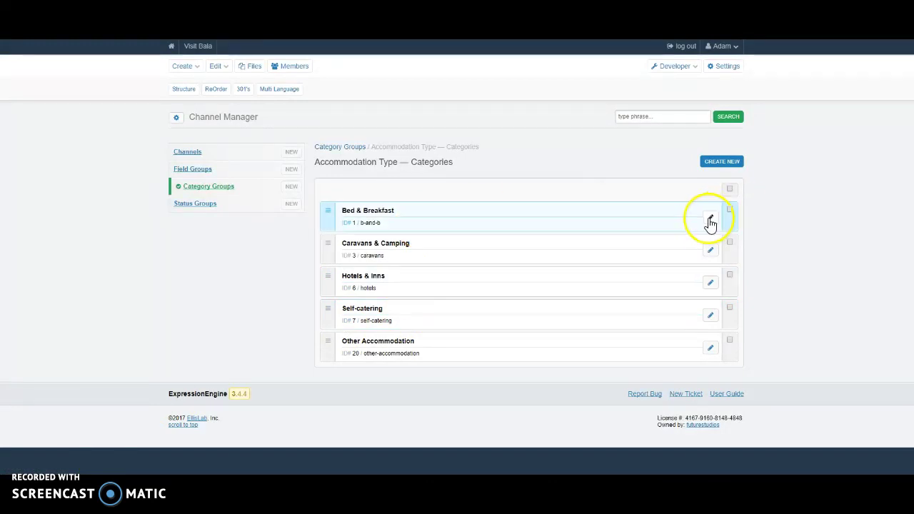
left_click(710, 220)
scroll(609, 387, "down", 2)
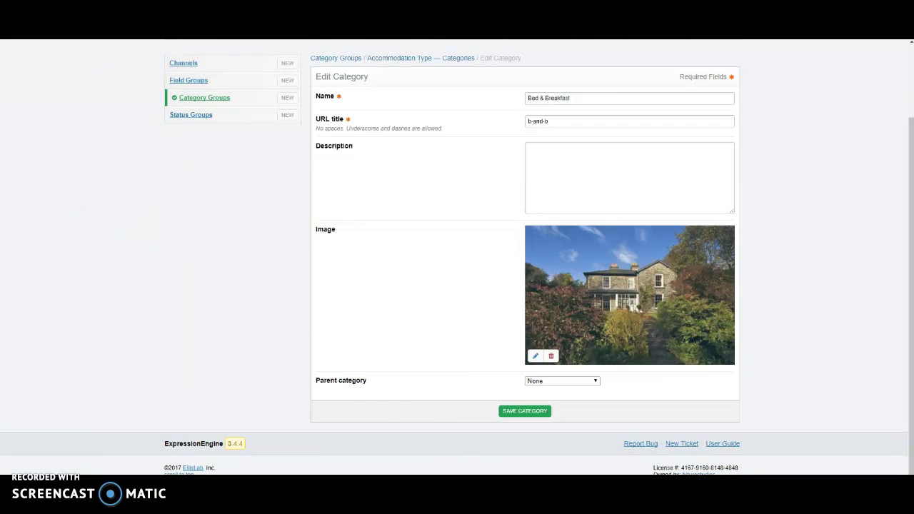
Compare the Accommodation, See & Do and About Bala menus on the site in Firefox, and return to the category form in Chrome
left_click(50, 500)
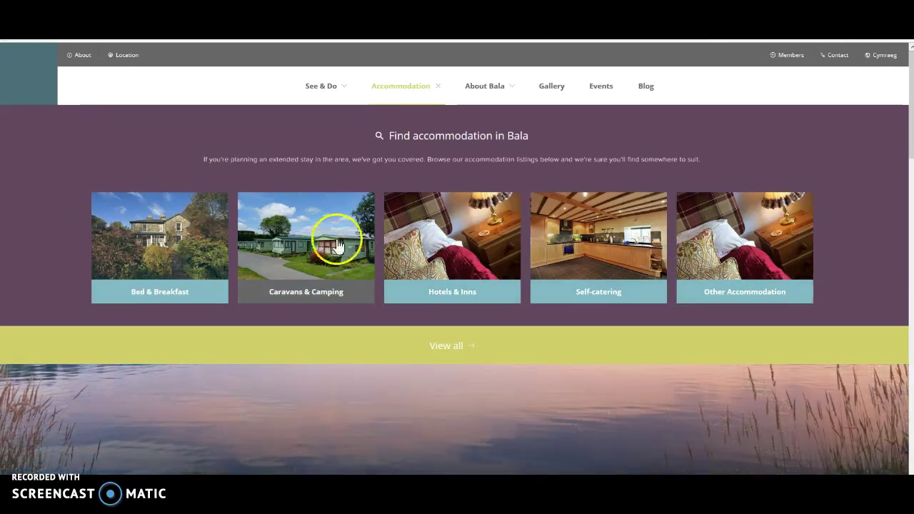
left_click(498, 87)
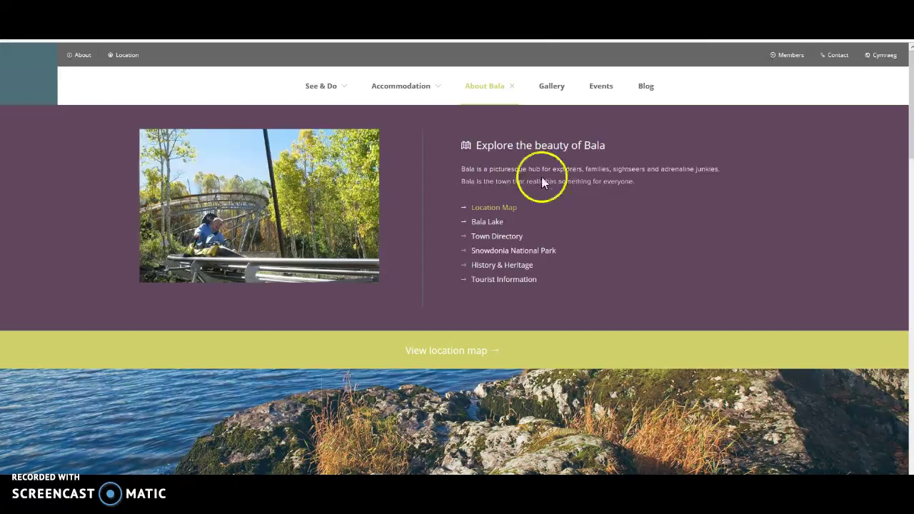
left_click(401, 90)
left_click(324, 91)
left_click(411, 92)
left_click(508, 88)
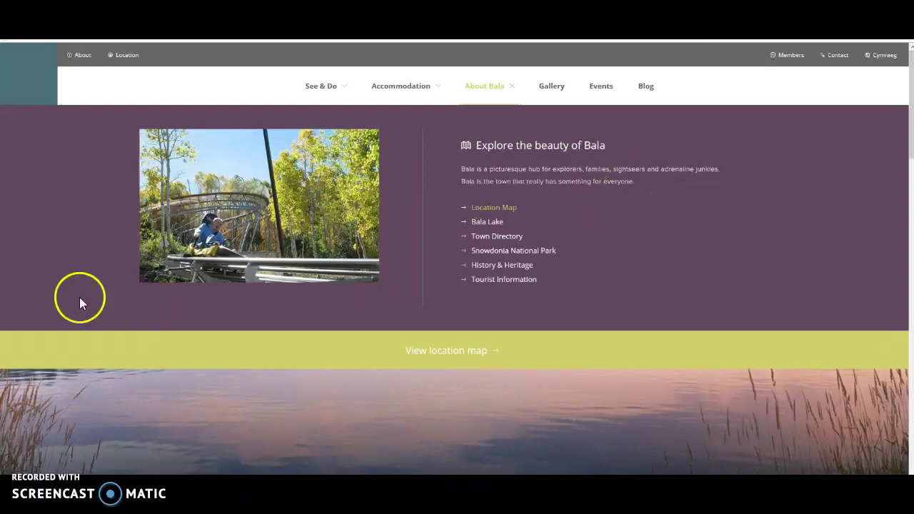
left_click(48, 449)
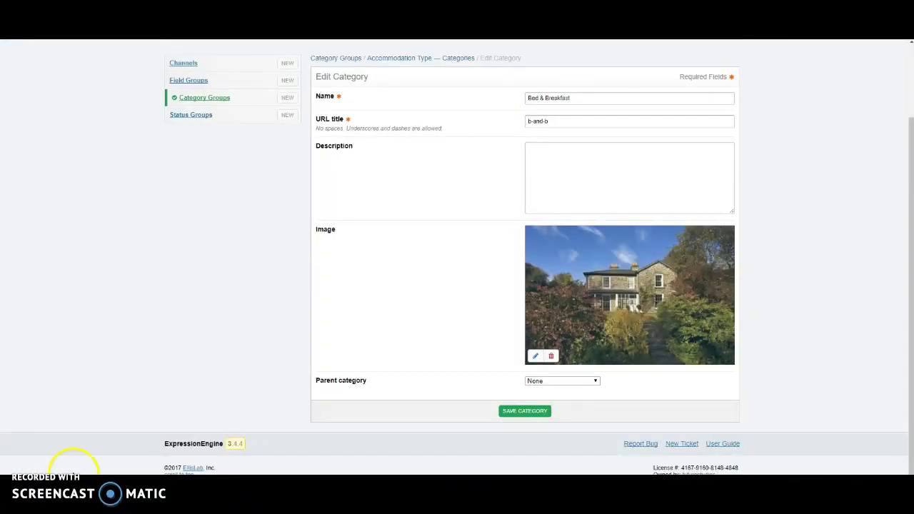
Open the Structure page tree and examine its page hierarchy, including the child pages under Local Area
scroll(433, 286, "up", 2)
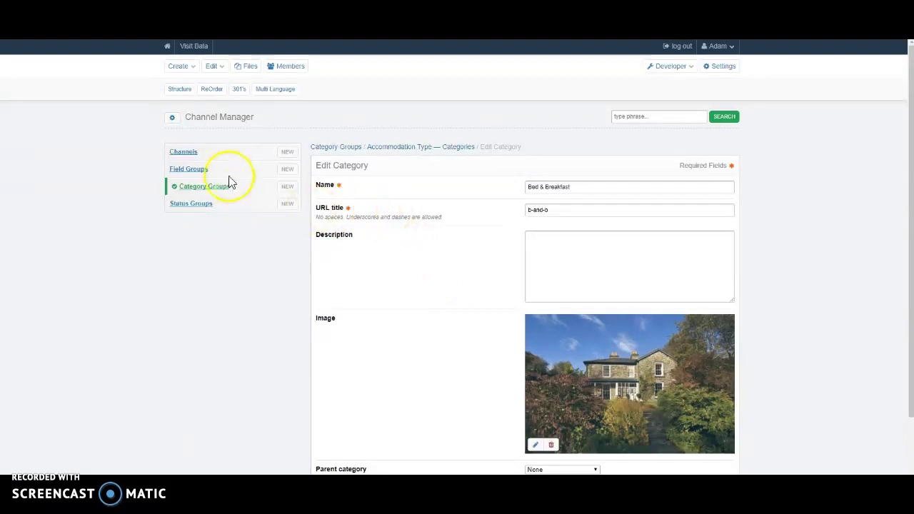
left_click(180, 91)
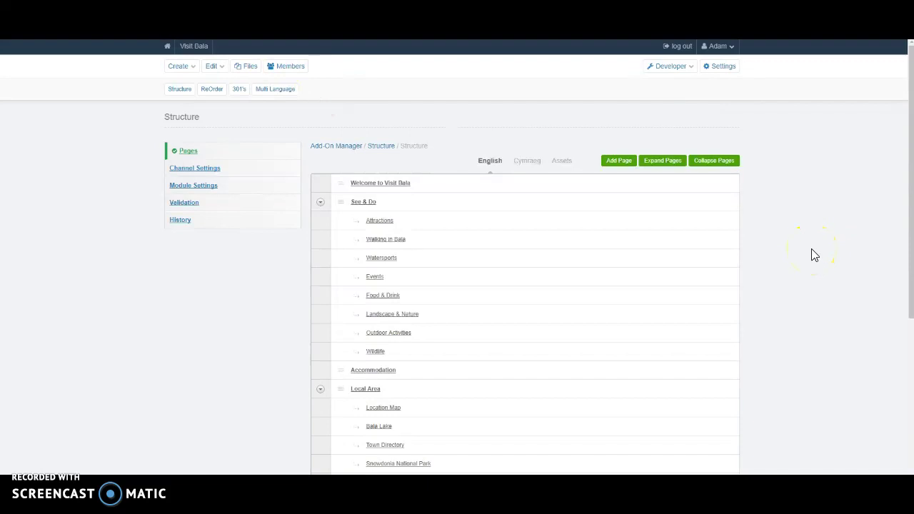
scroll(776, 259, "down", 4)
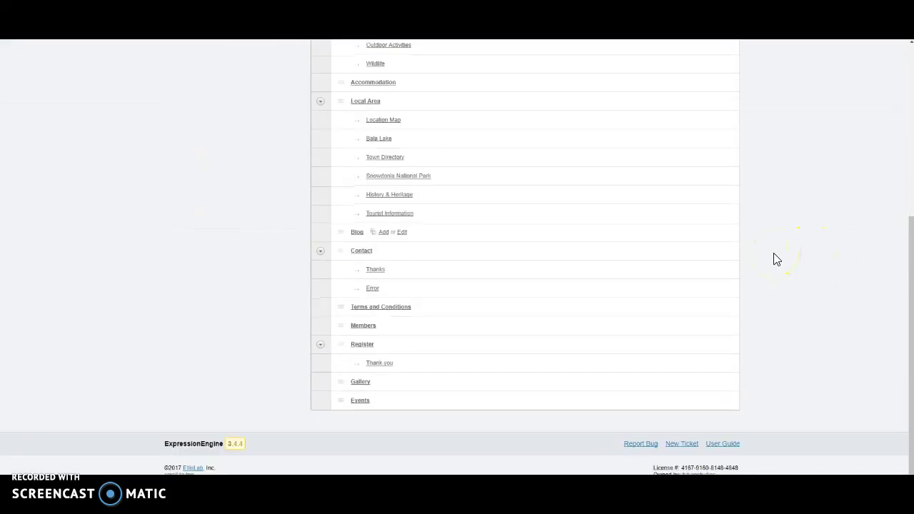
scroll(776, 259, "up", 4)
scroll(776, 258, "down", 4)
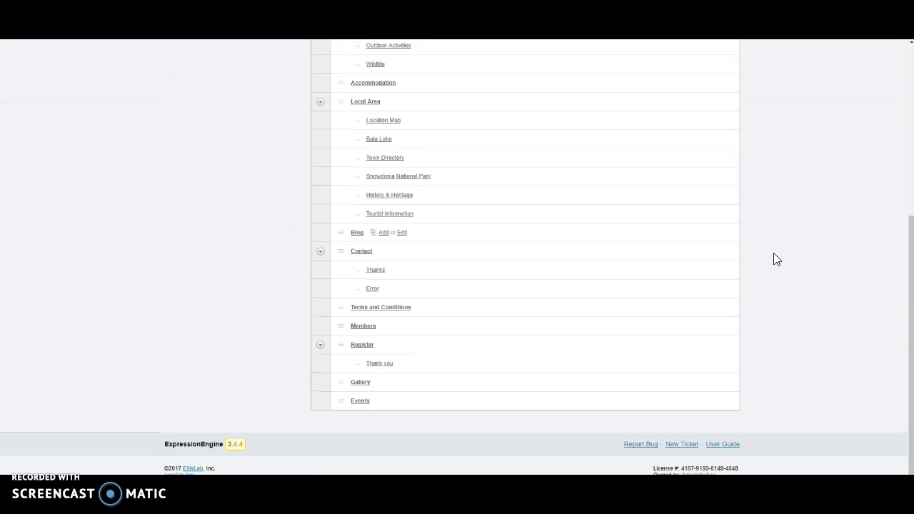
scroll(777, 260, "up", 4)
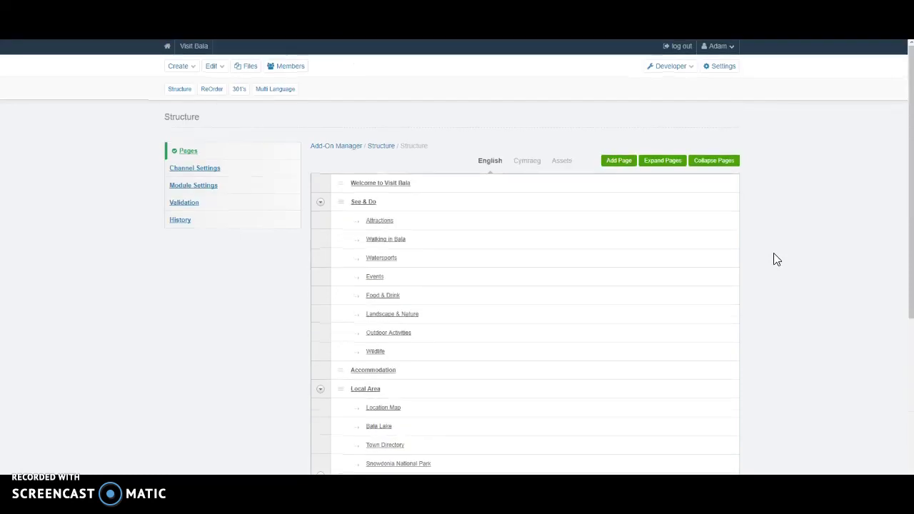
scroll(778, 260, "down", 3)
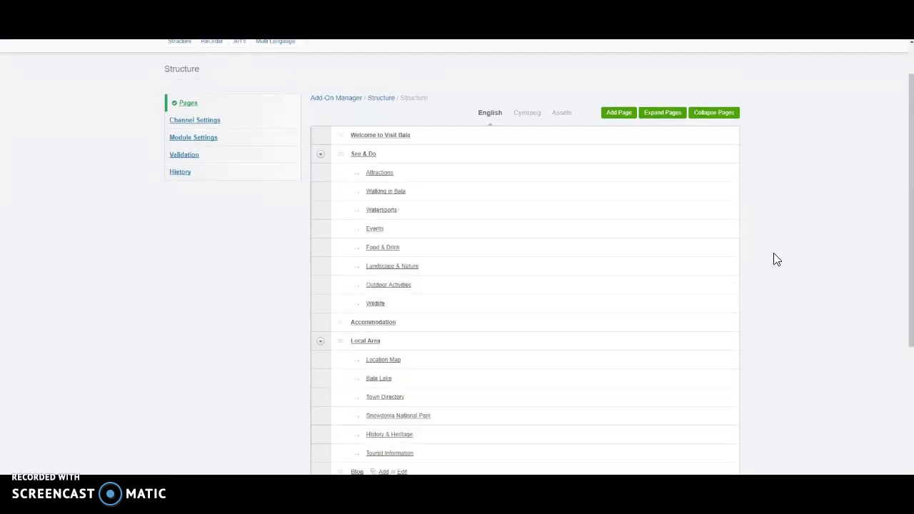
scroll(257, 69, "down", 1)
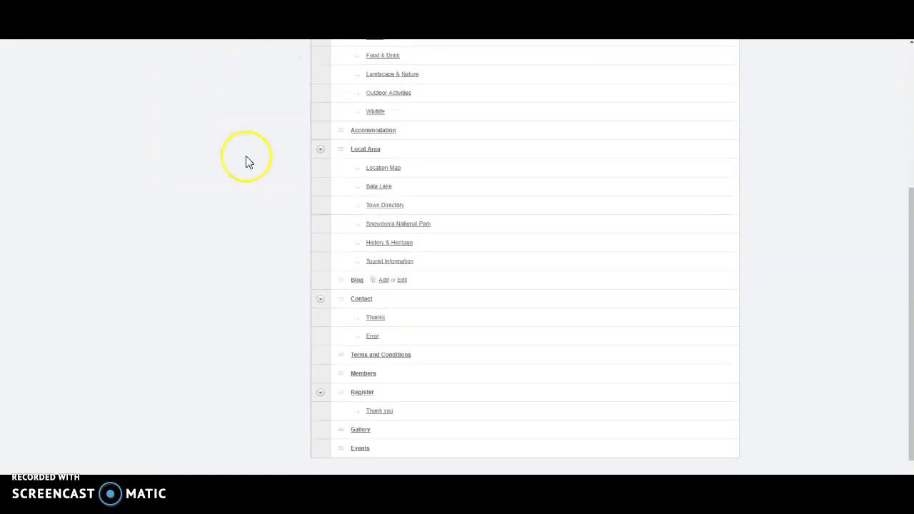
scroll(245, 162, "up", 2)
scroll(257, 179, "down", 1)
mouse_move(336, 204)
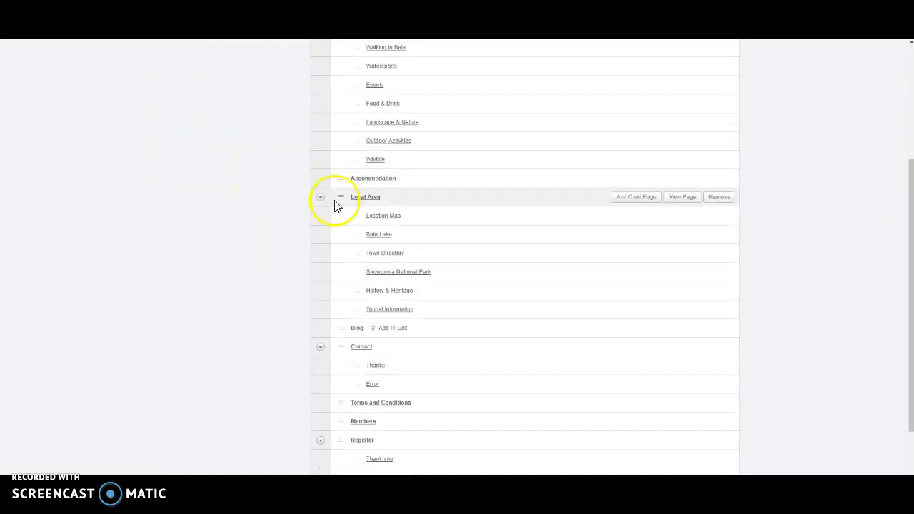
Compare the Local Area child pages with the links and preview images in the About Bala menu in Firefox
left_click(393, 201)
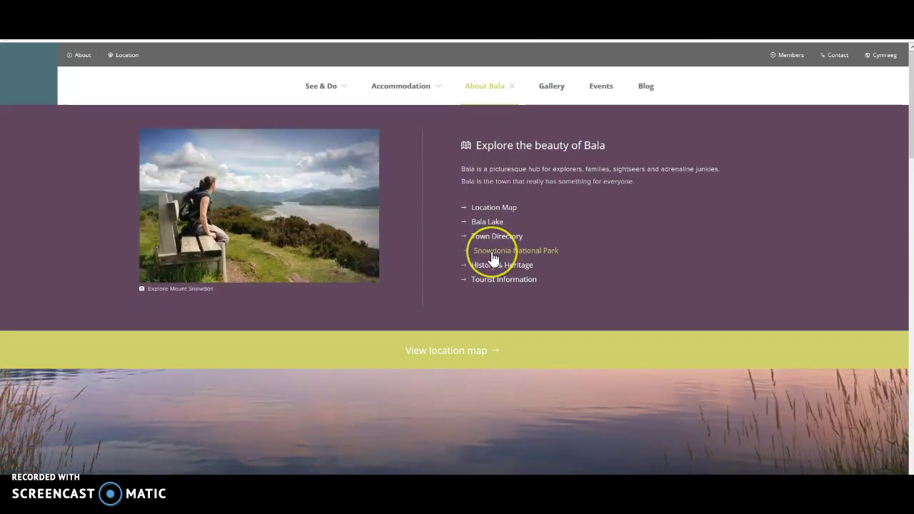
left_click(495, 271)
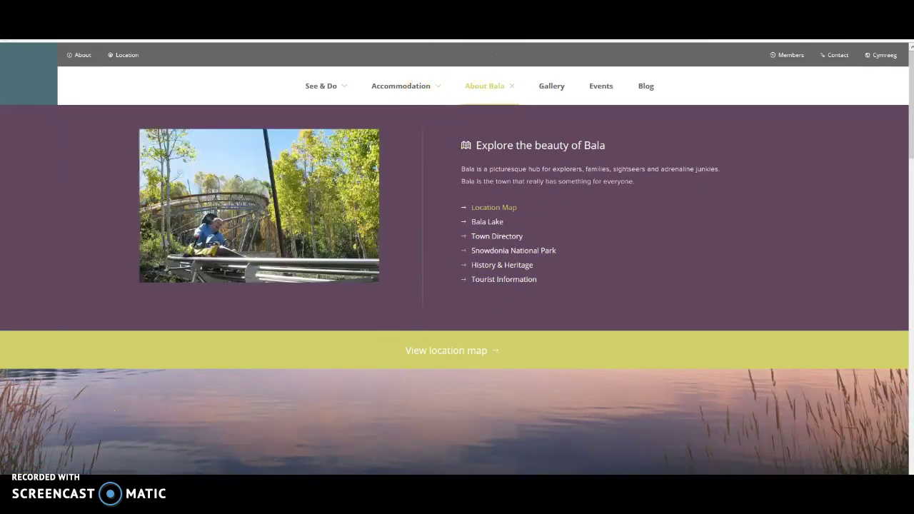
Switch between Chrome's Structure page tree and Firefox's About Bala menu, checking how the Local Area pages match the menu links
mouse_move(48, 500)
left_click(47, 457)
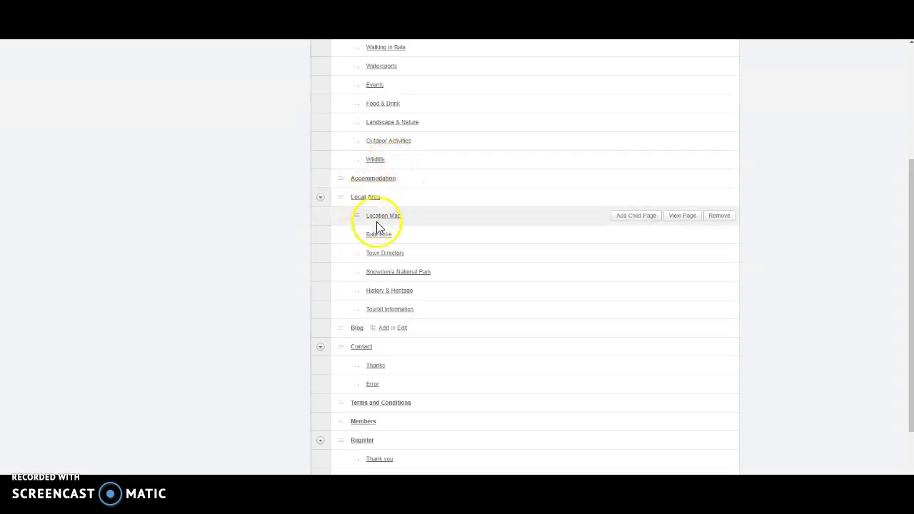
mouse_move(382, 297)
left_mouse_down()
mouse_move(382, 224)
mouse_move(382, 303)
left_mouse_up()
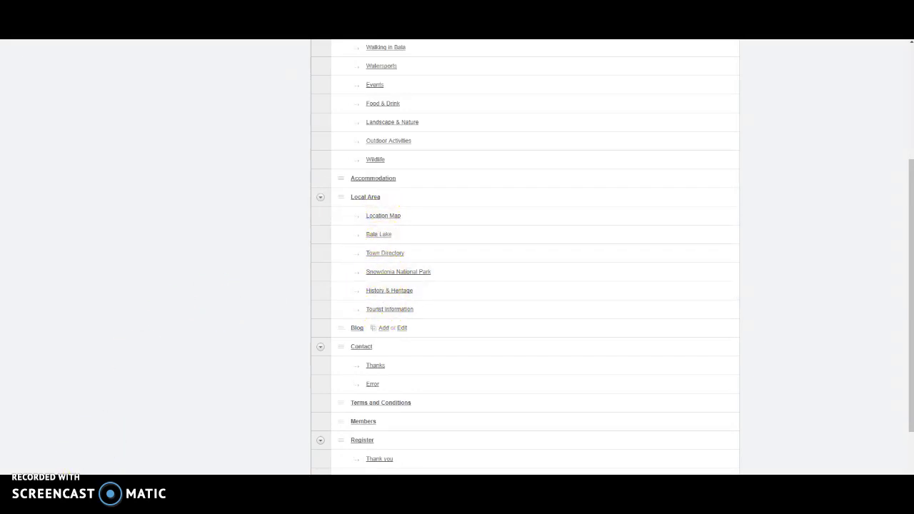
left_click(50, 453)
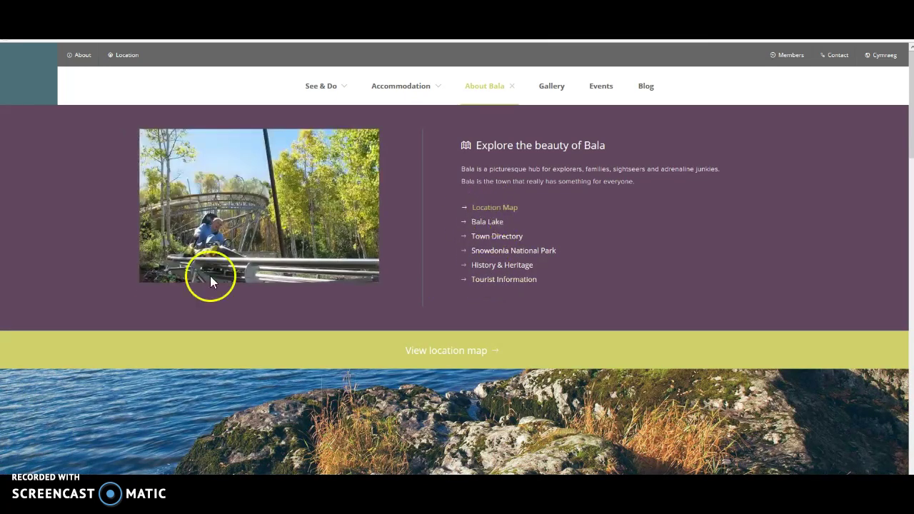
mouse_move(28, 475)
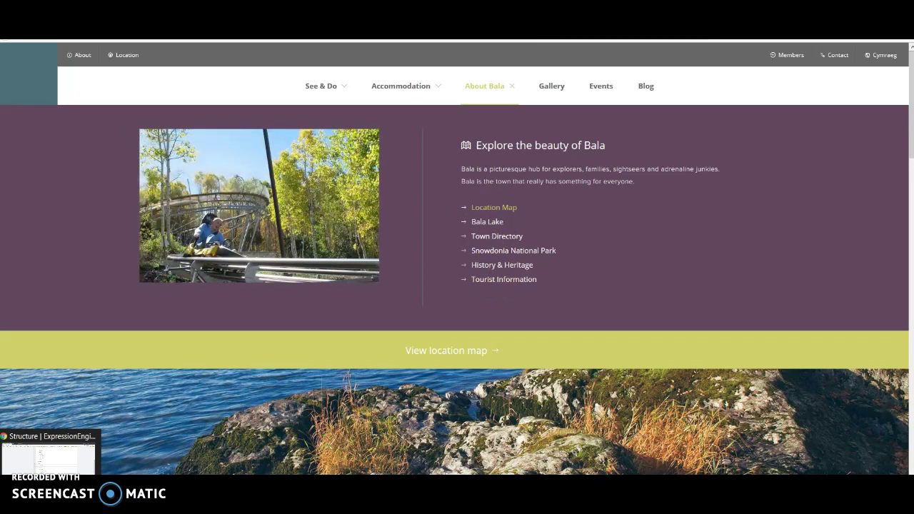
left_click(48, 457)
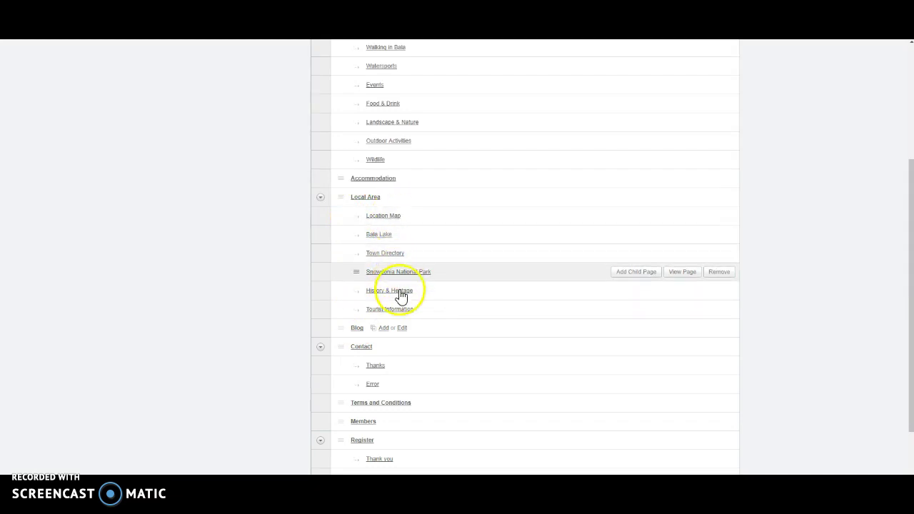
key("ctrl+Tab")
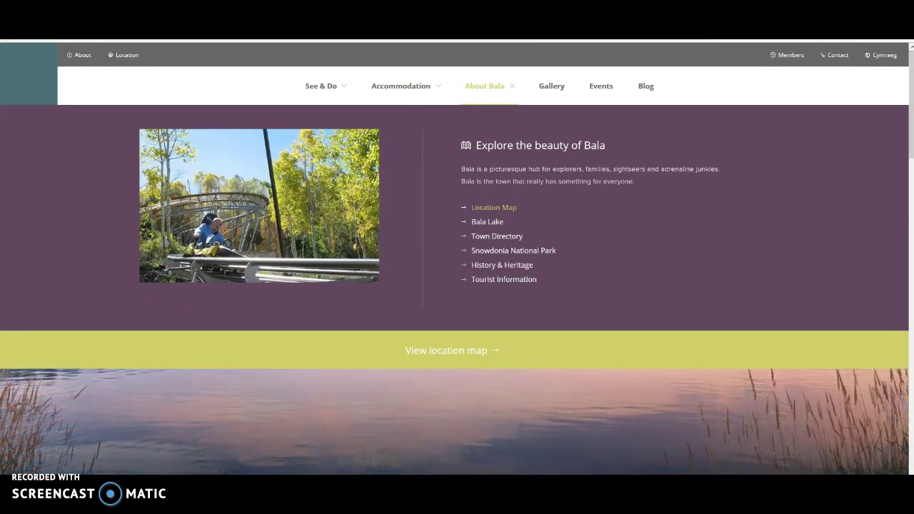
key("alt+Tab")
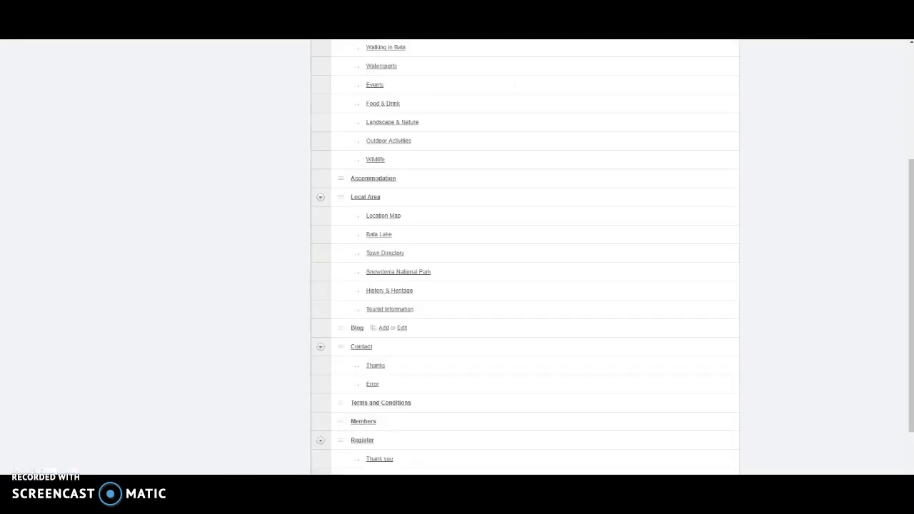
Open the Location Map page under Local Area for editing and remove its Main Page Image
left_click(384, 217)
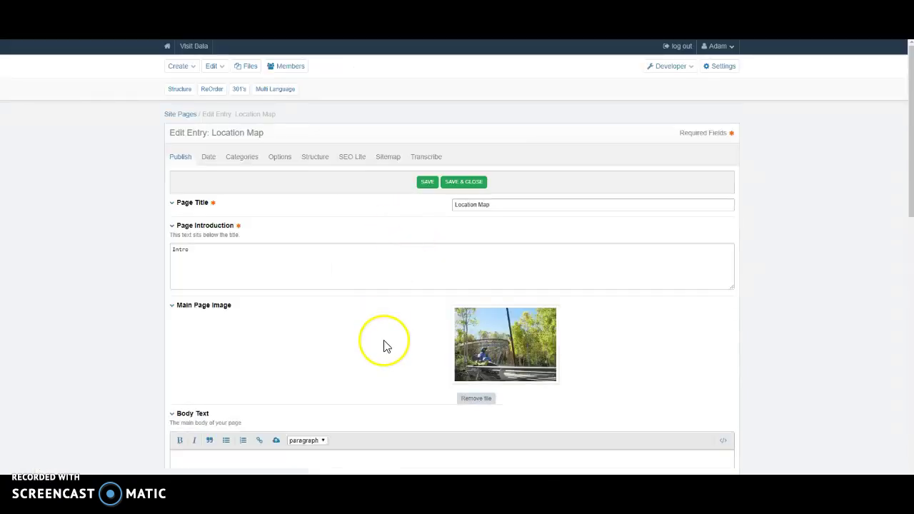
scroll(382, 344, "down", 1)
scroll(384, 348, "down", 1)
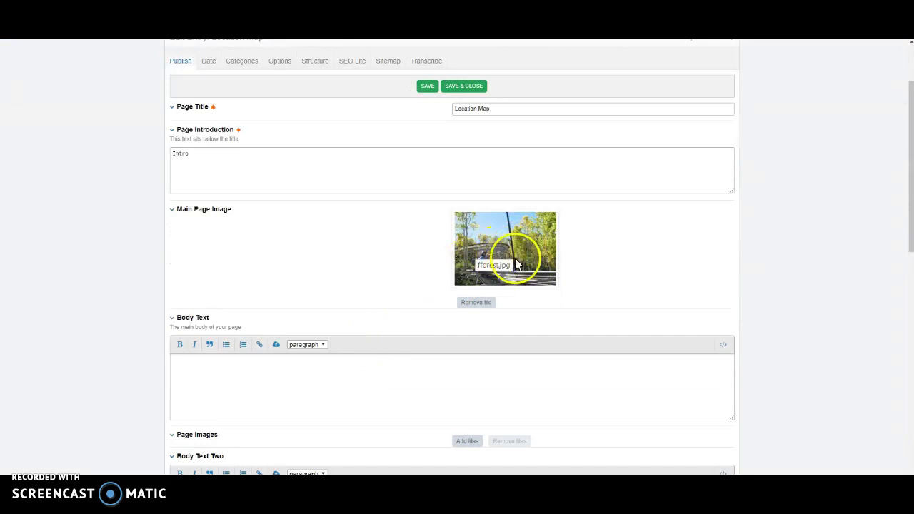
left_click(478, 304)
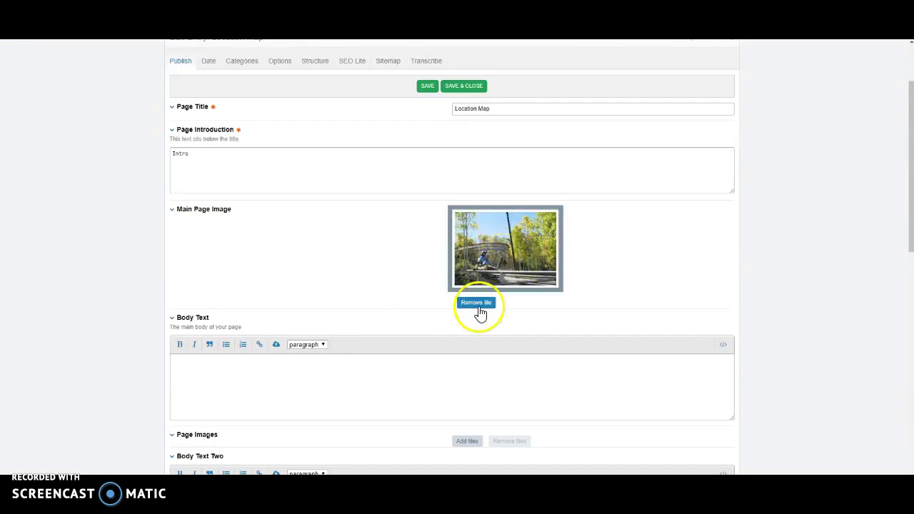
Add the lake and mountains photo from General Images as the Location Map page's Main Page Image, and save the entry
left_click(466, 216)
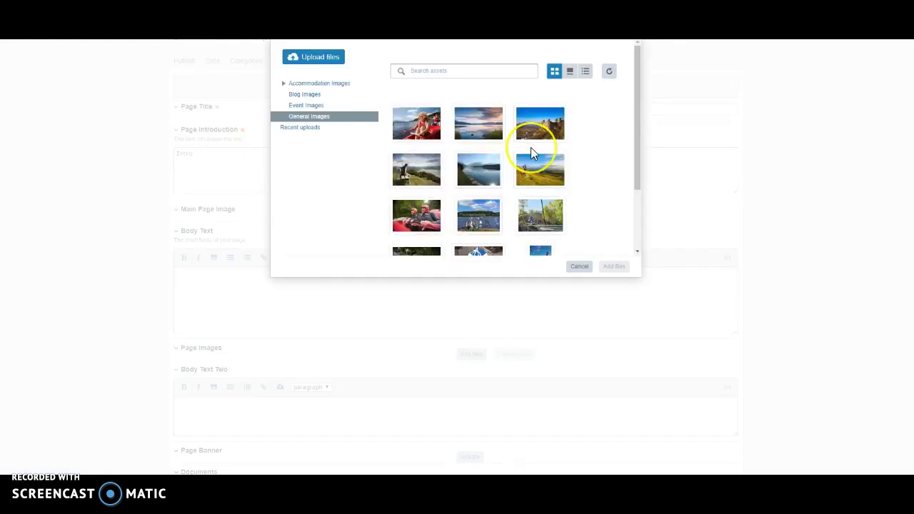
left_click(478, 171)
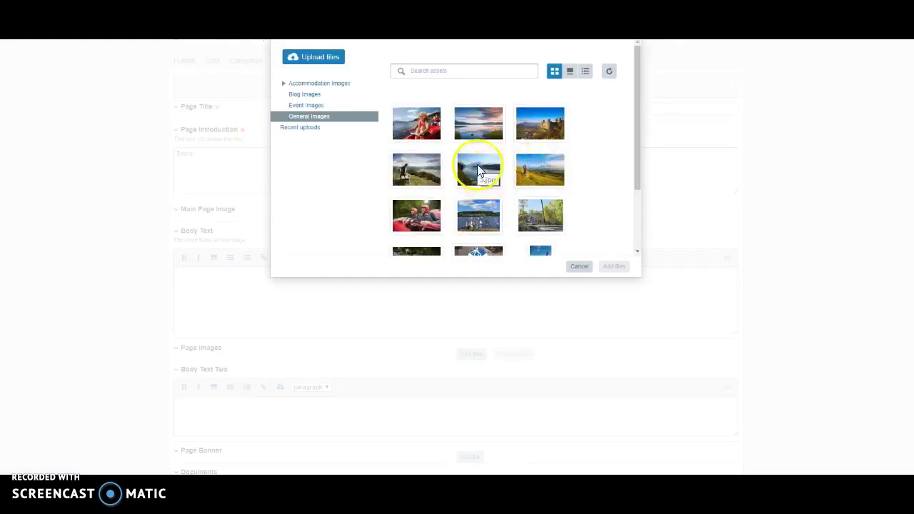
double_click(479, 171)
scroll(618, 305, "down", 15)
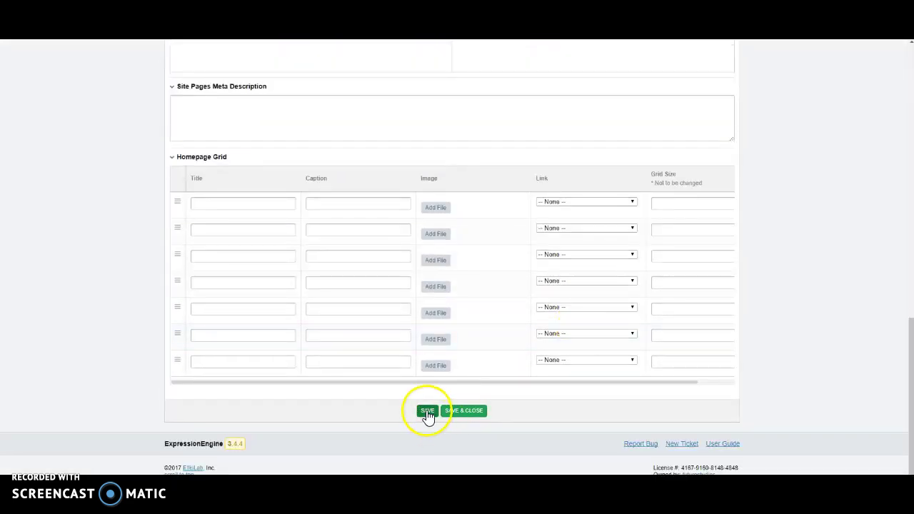
left_click(427, 413)
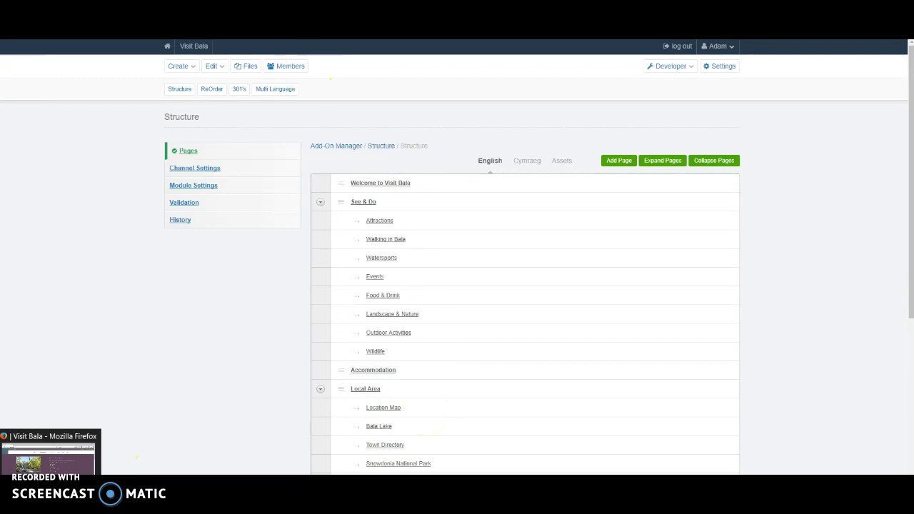
Reload the site in Firefox, check the Location Map preview image in the About Bala menu, and return to the Structure pages in Chrome
left_click(50, 450)
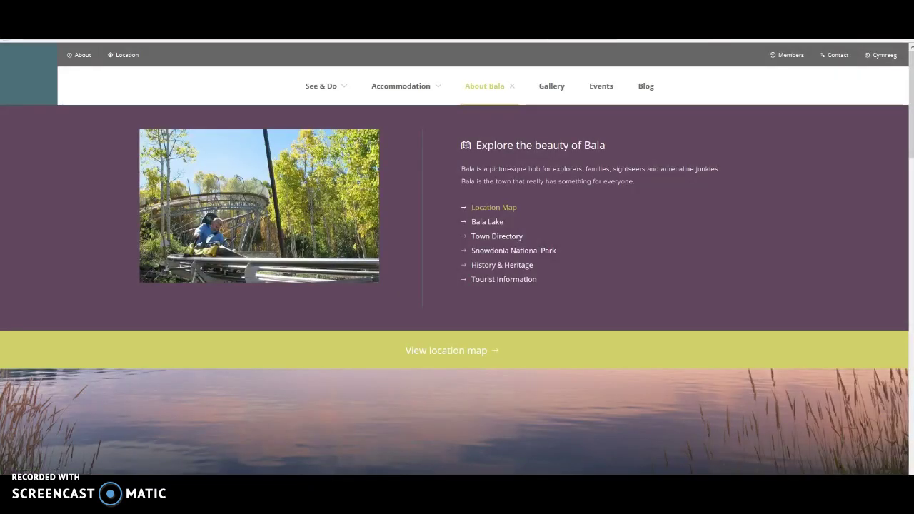
key("F5")
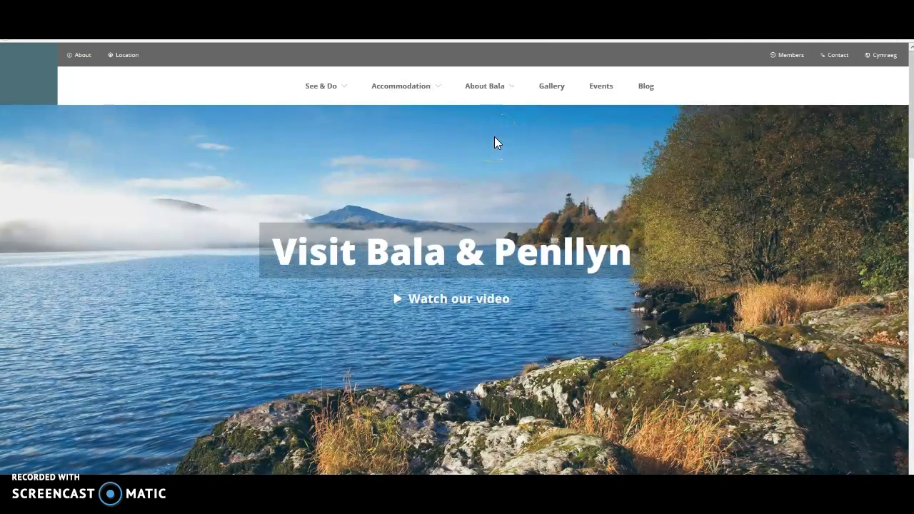
left_click(505, 85)
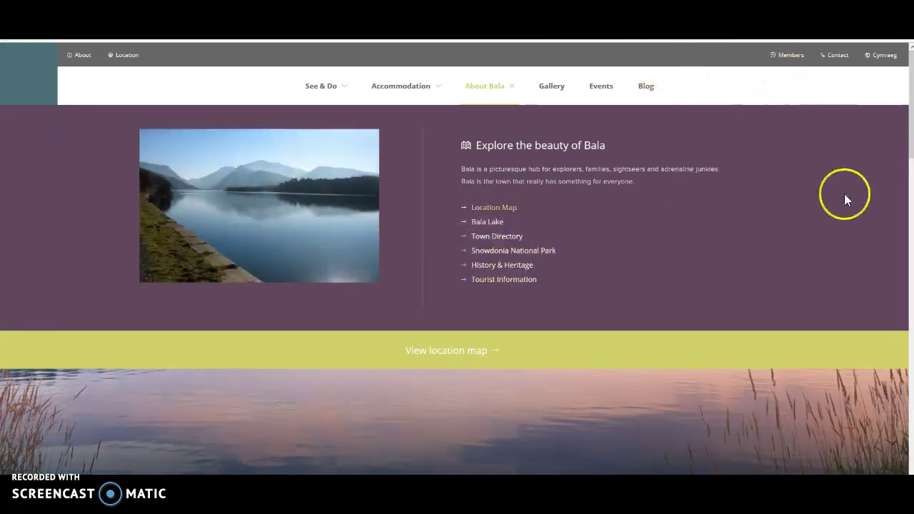
scroll(714, 361, "down", 3)
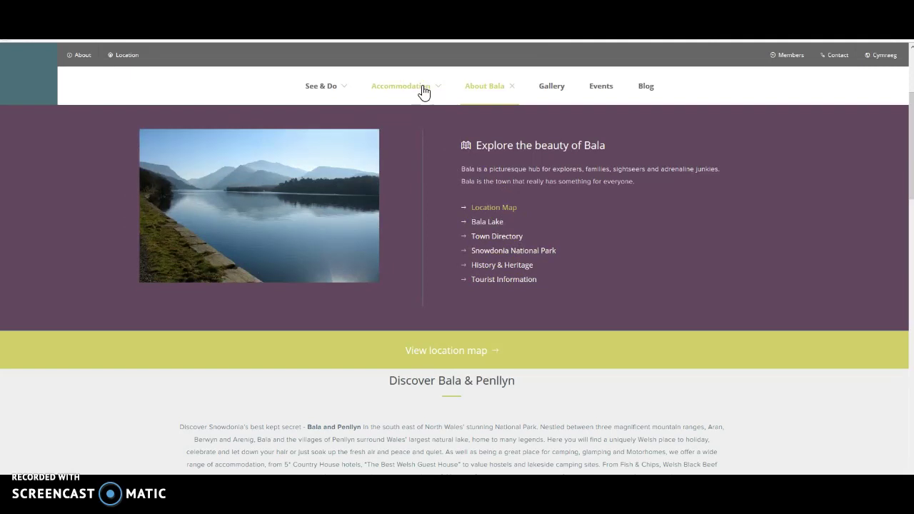
left_click(136, 403)
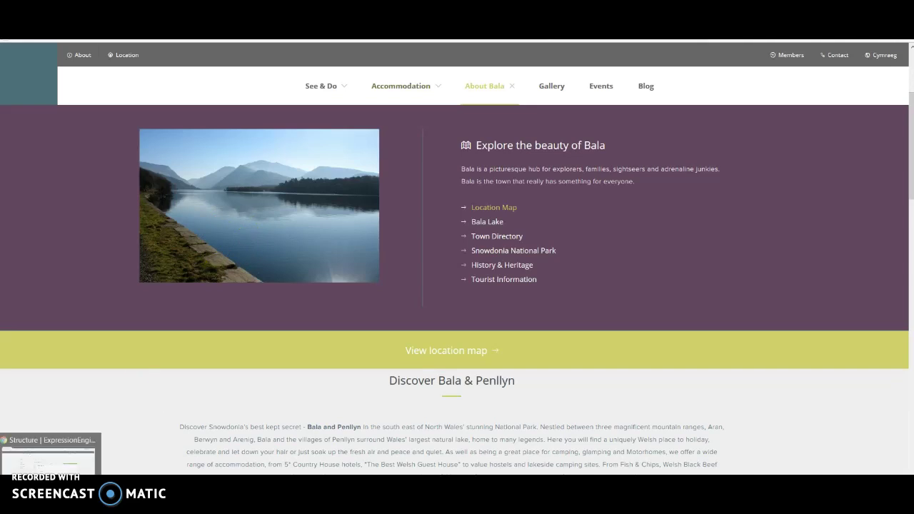
left_click(137, 414)
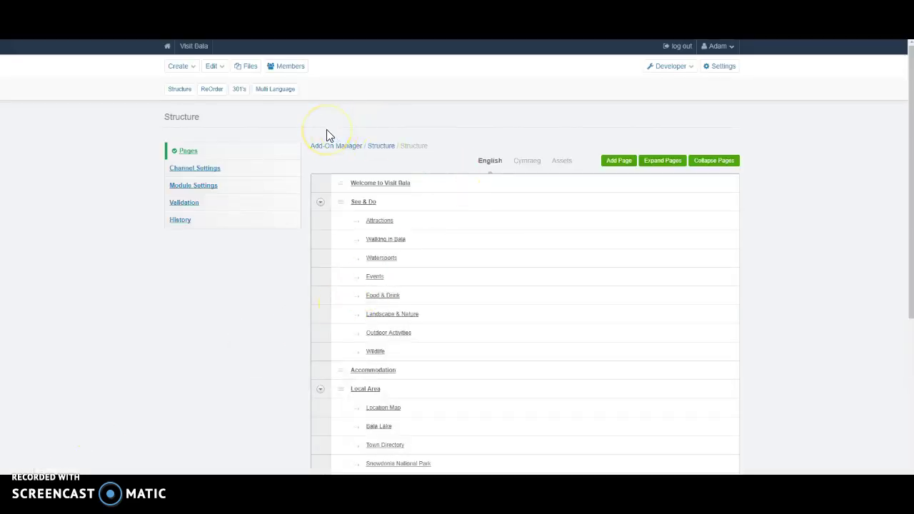